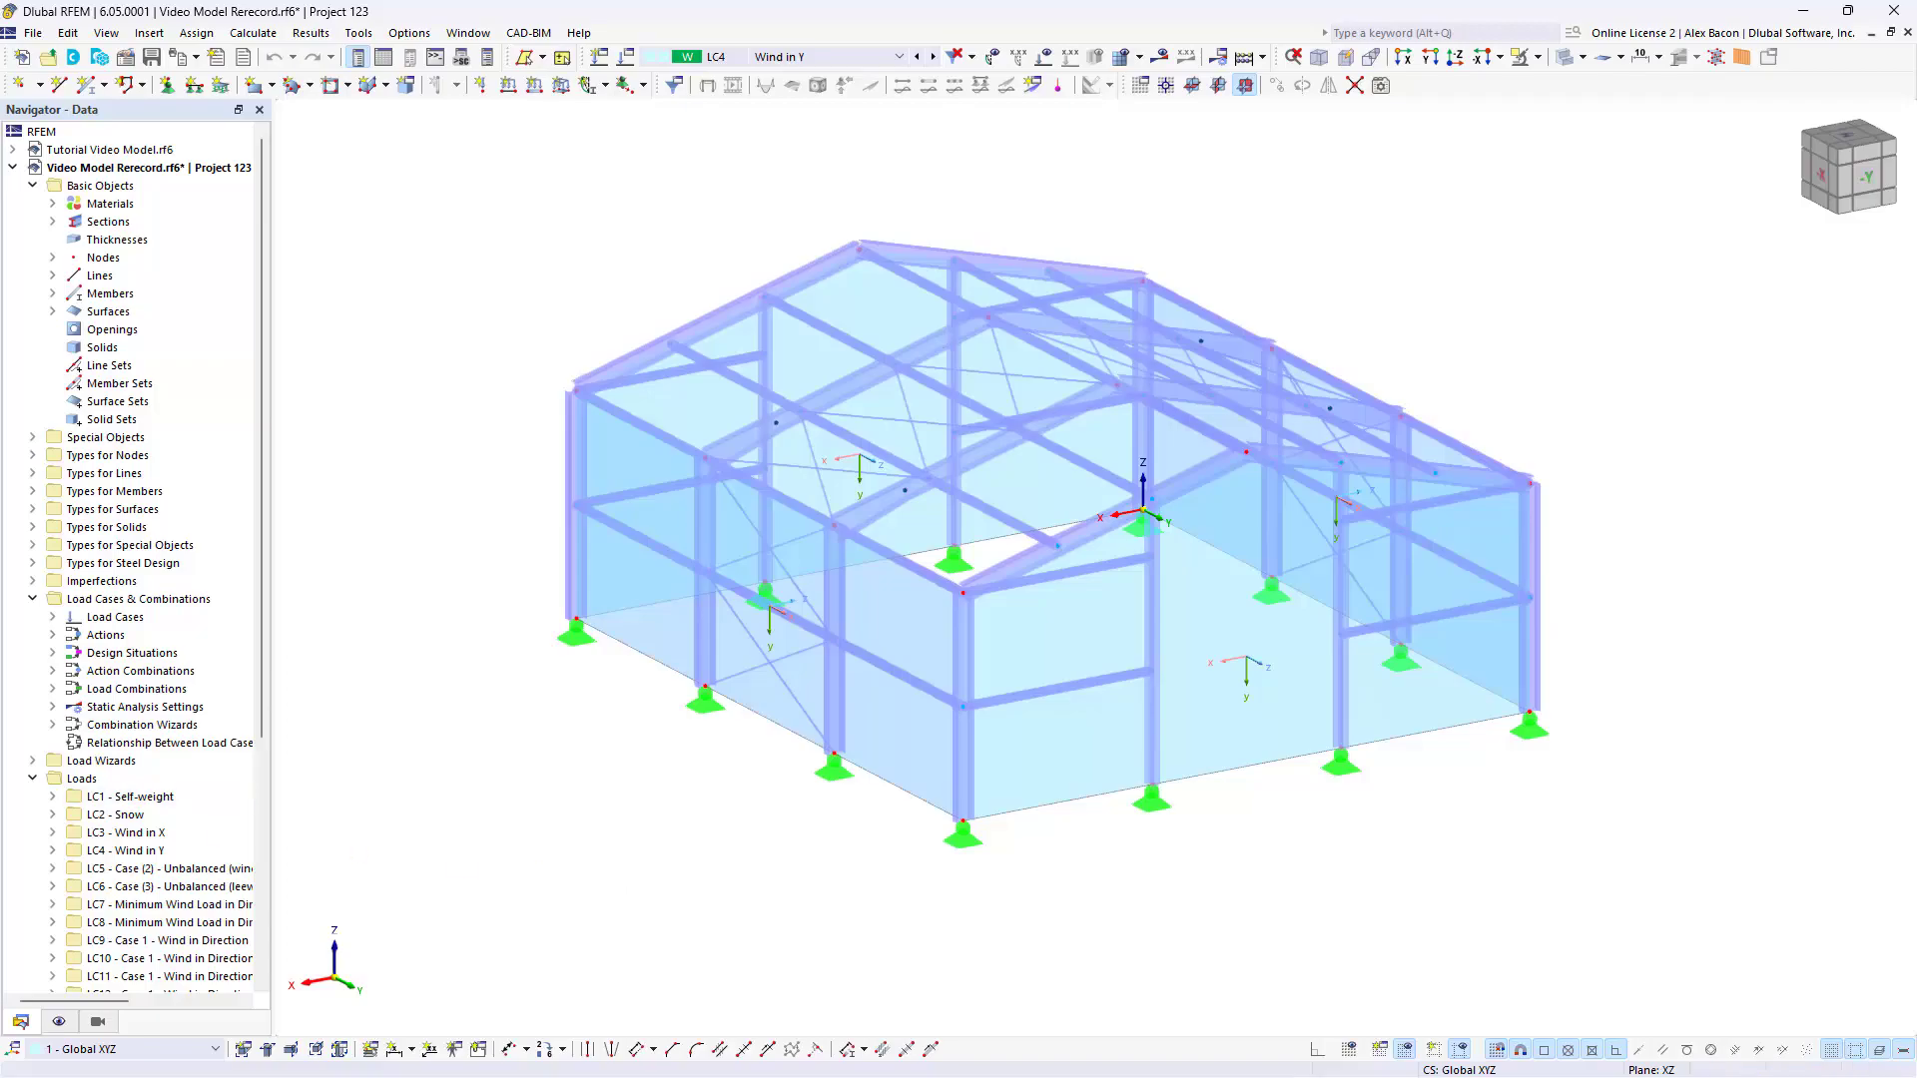
- Create a printout report named "Video Series Tutorial"
left_click(505, 775)
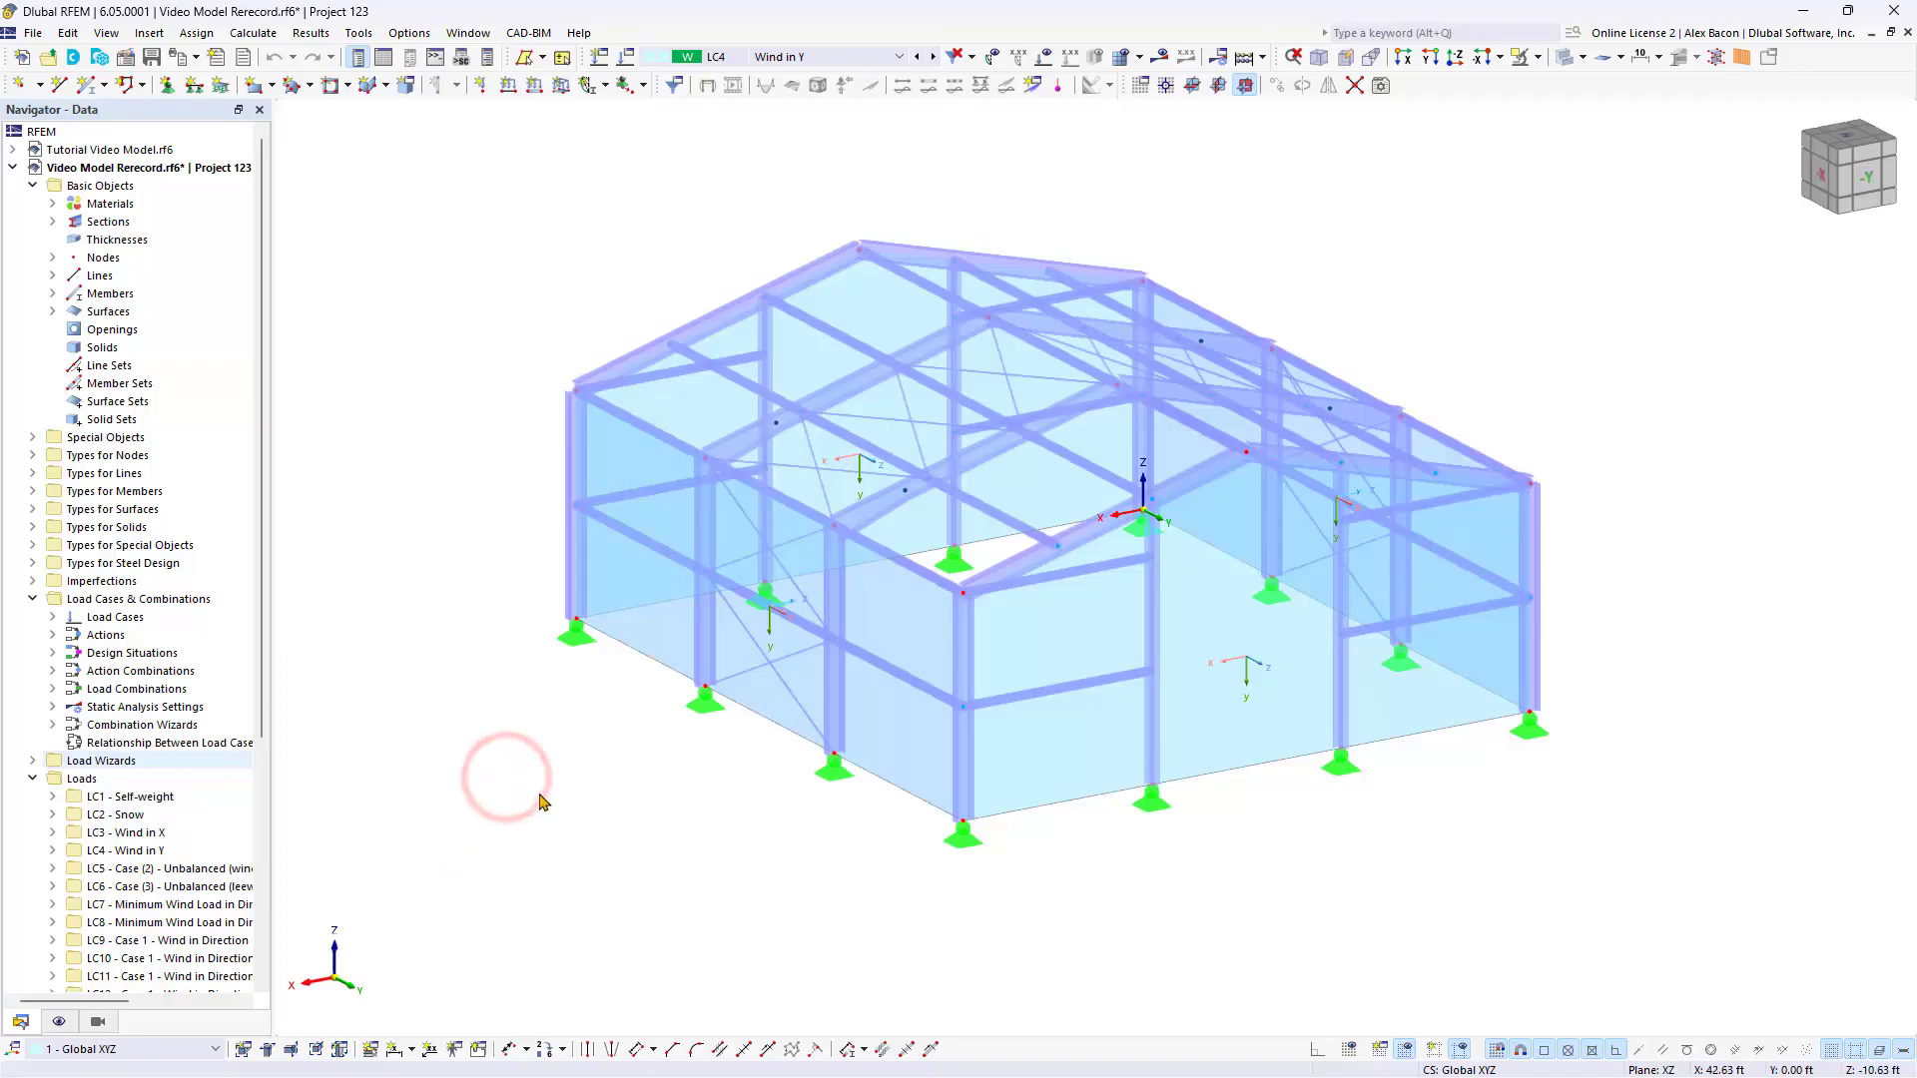
scroll(195, 745, "down", 6)
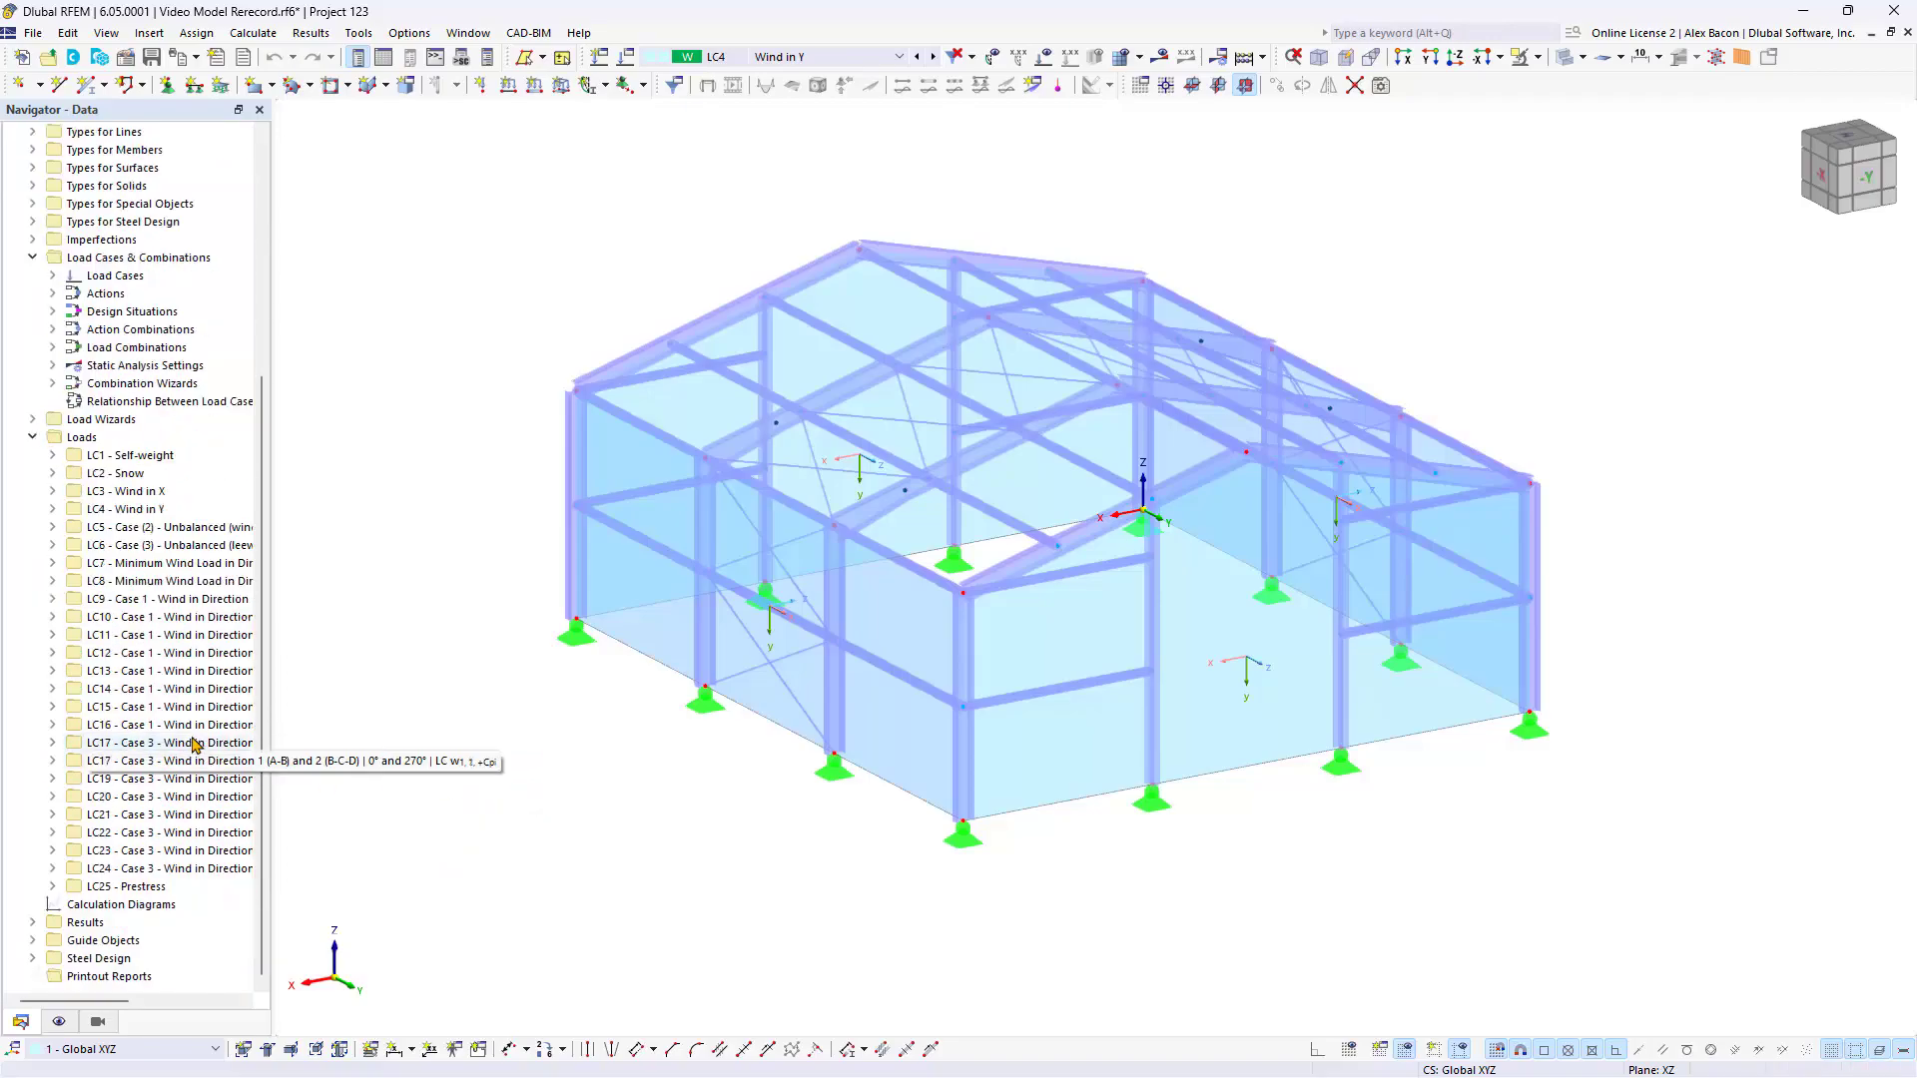
left_click(195, 57)
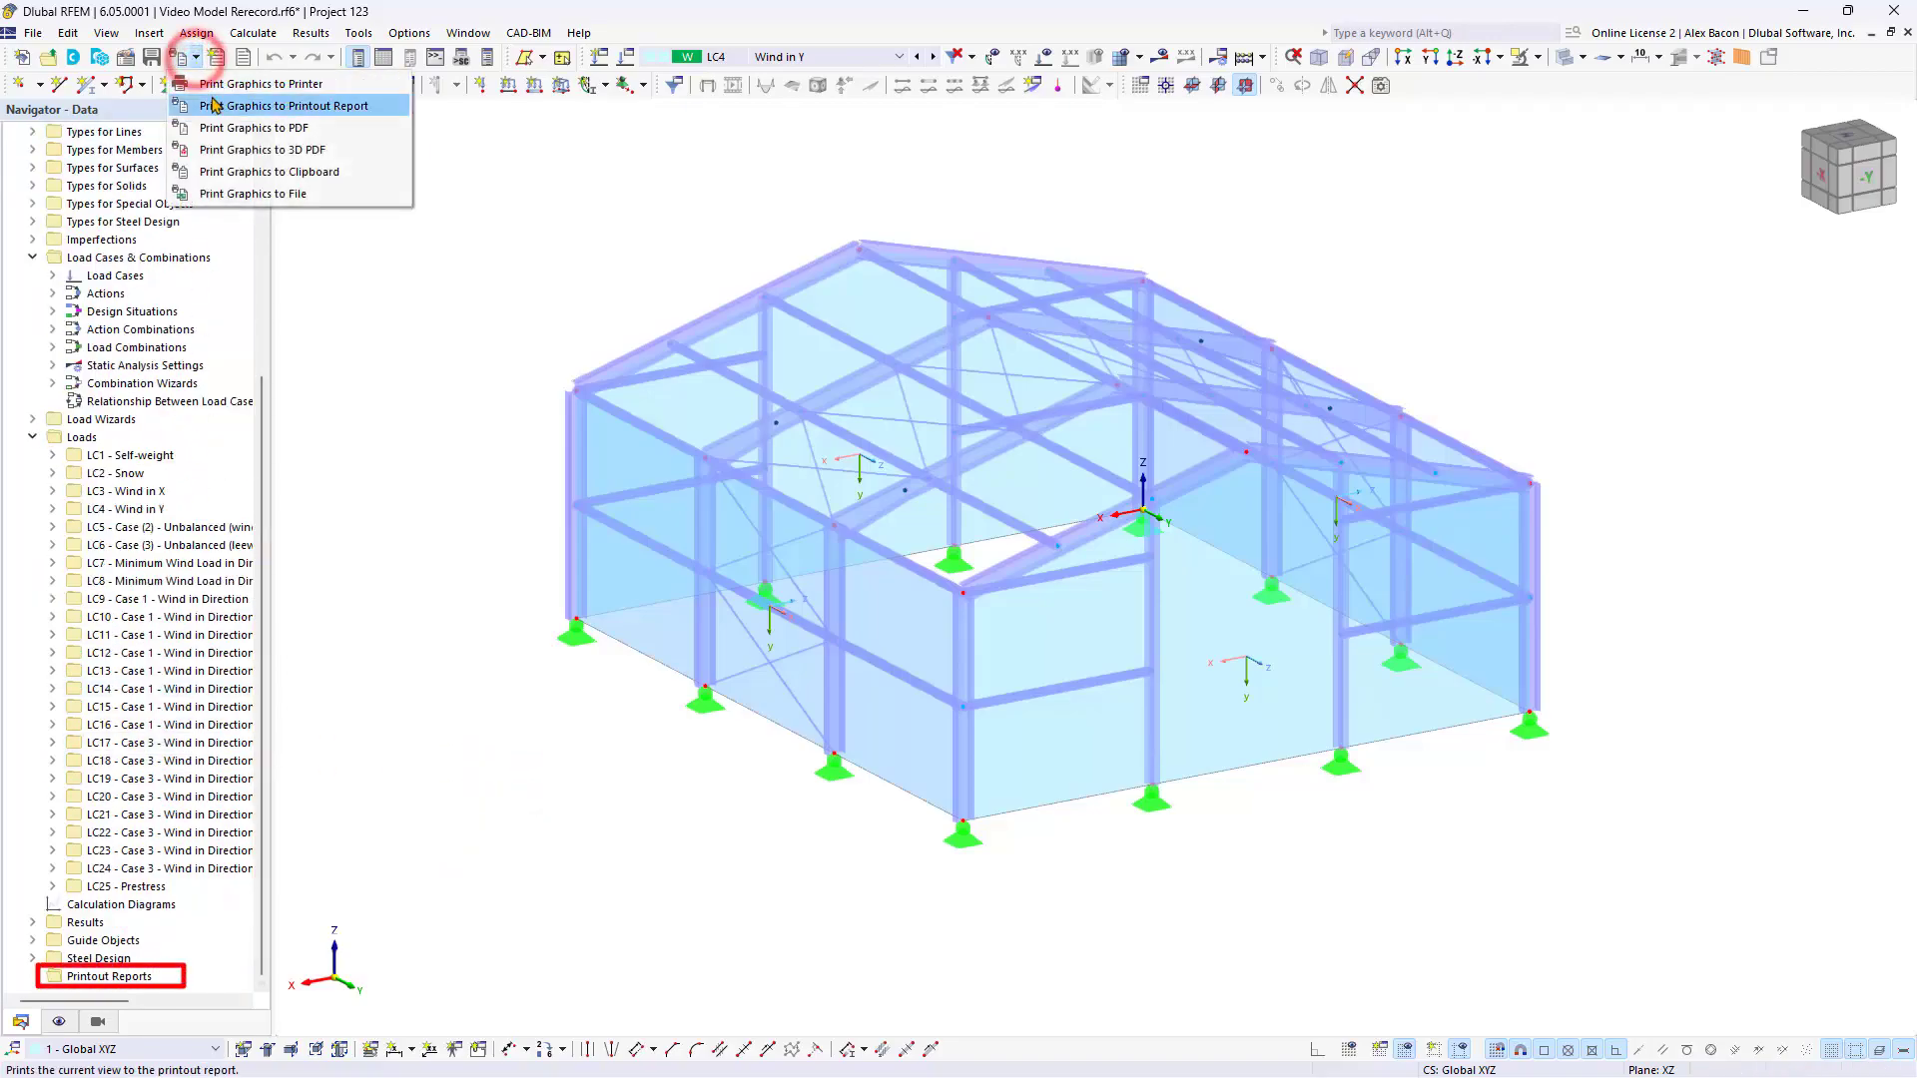
left_click(211, 97)
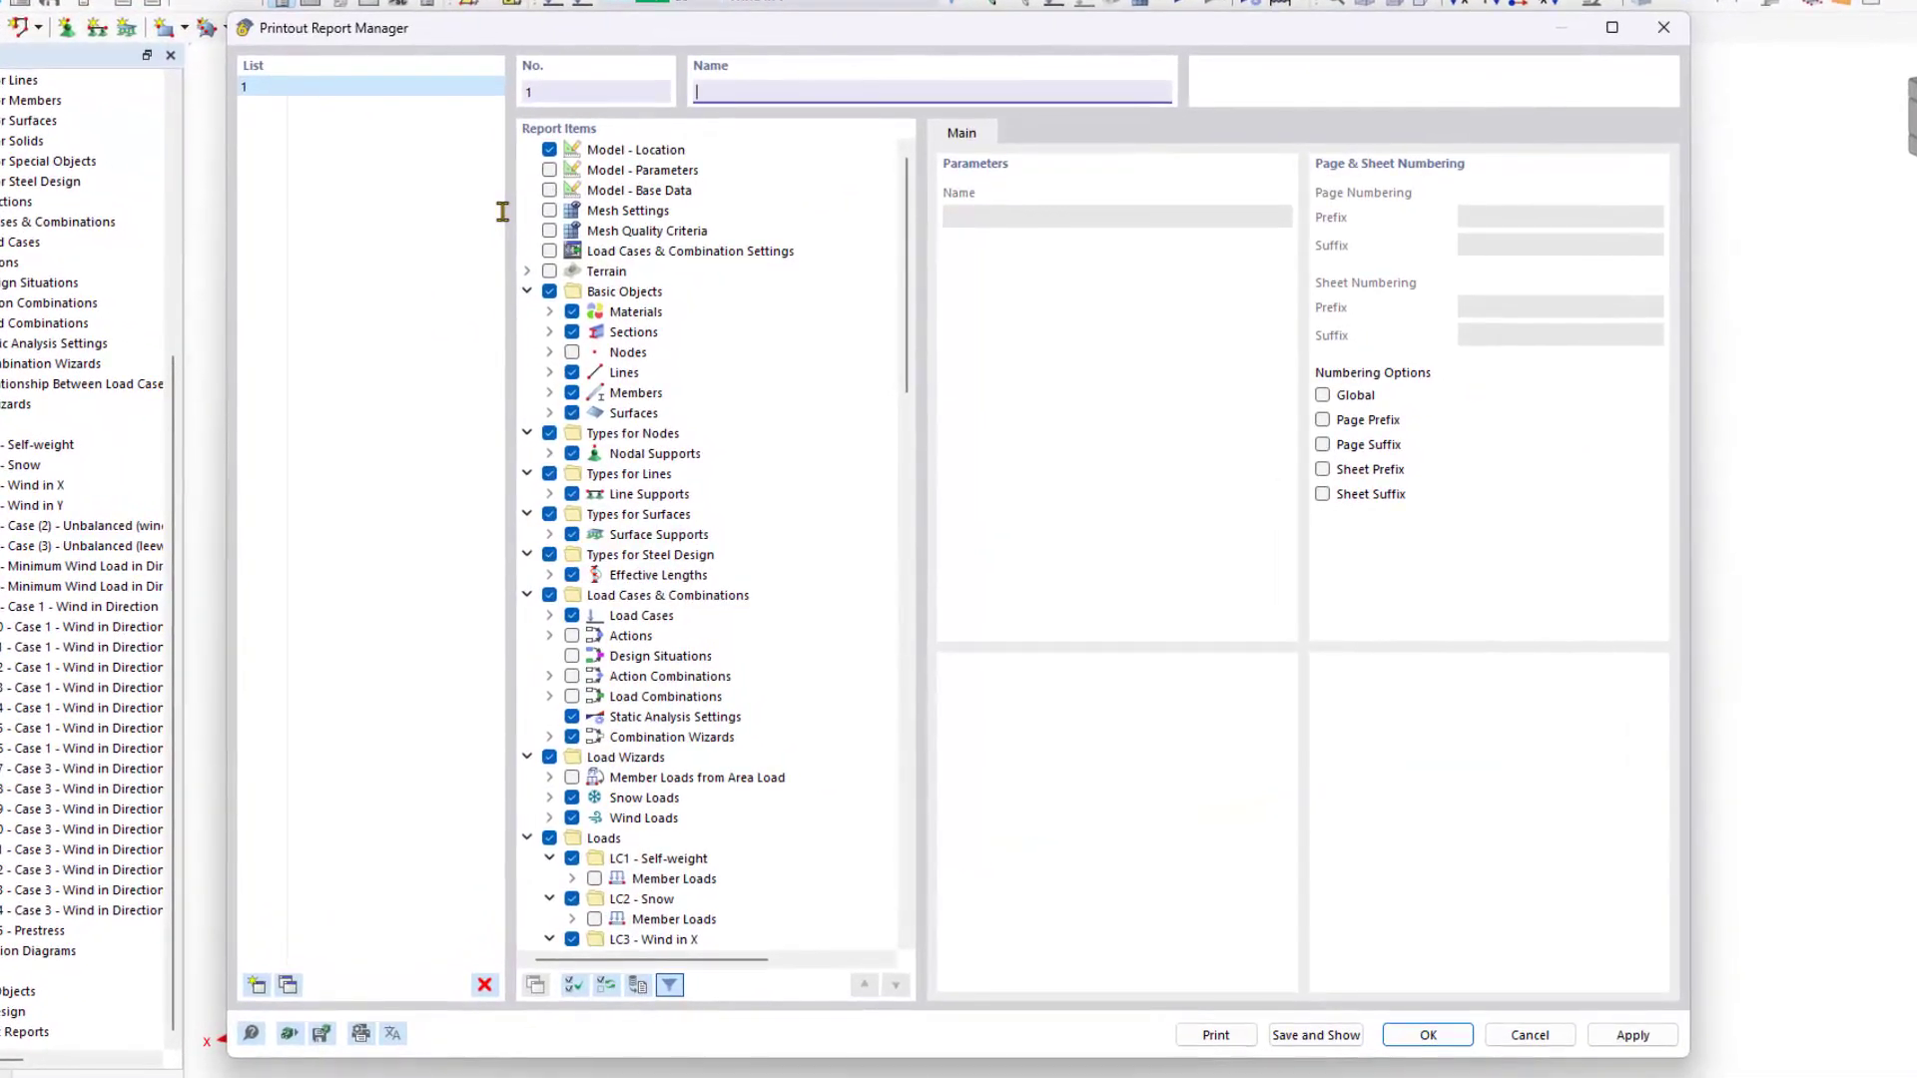
type("Video Series Tutorial")
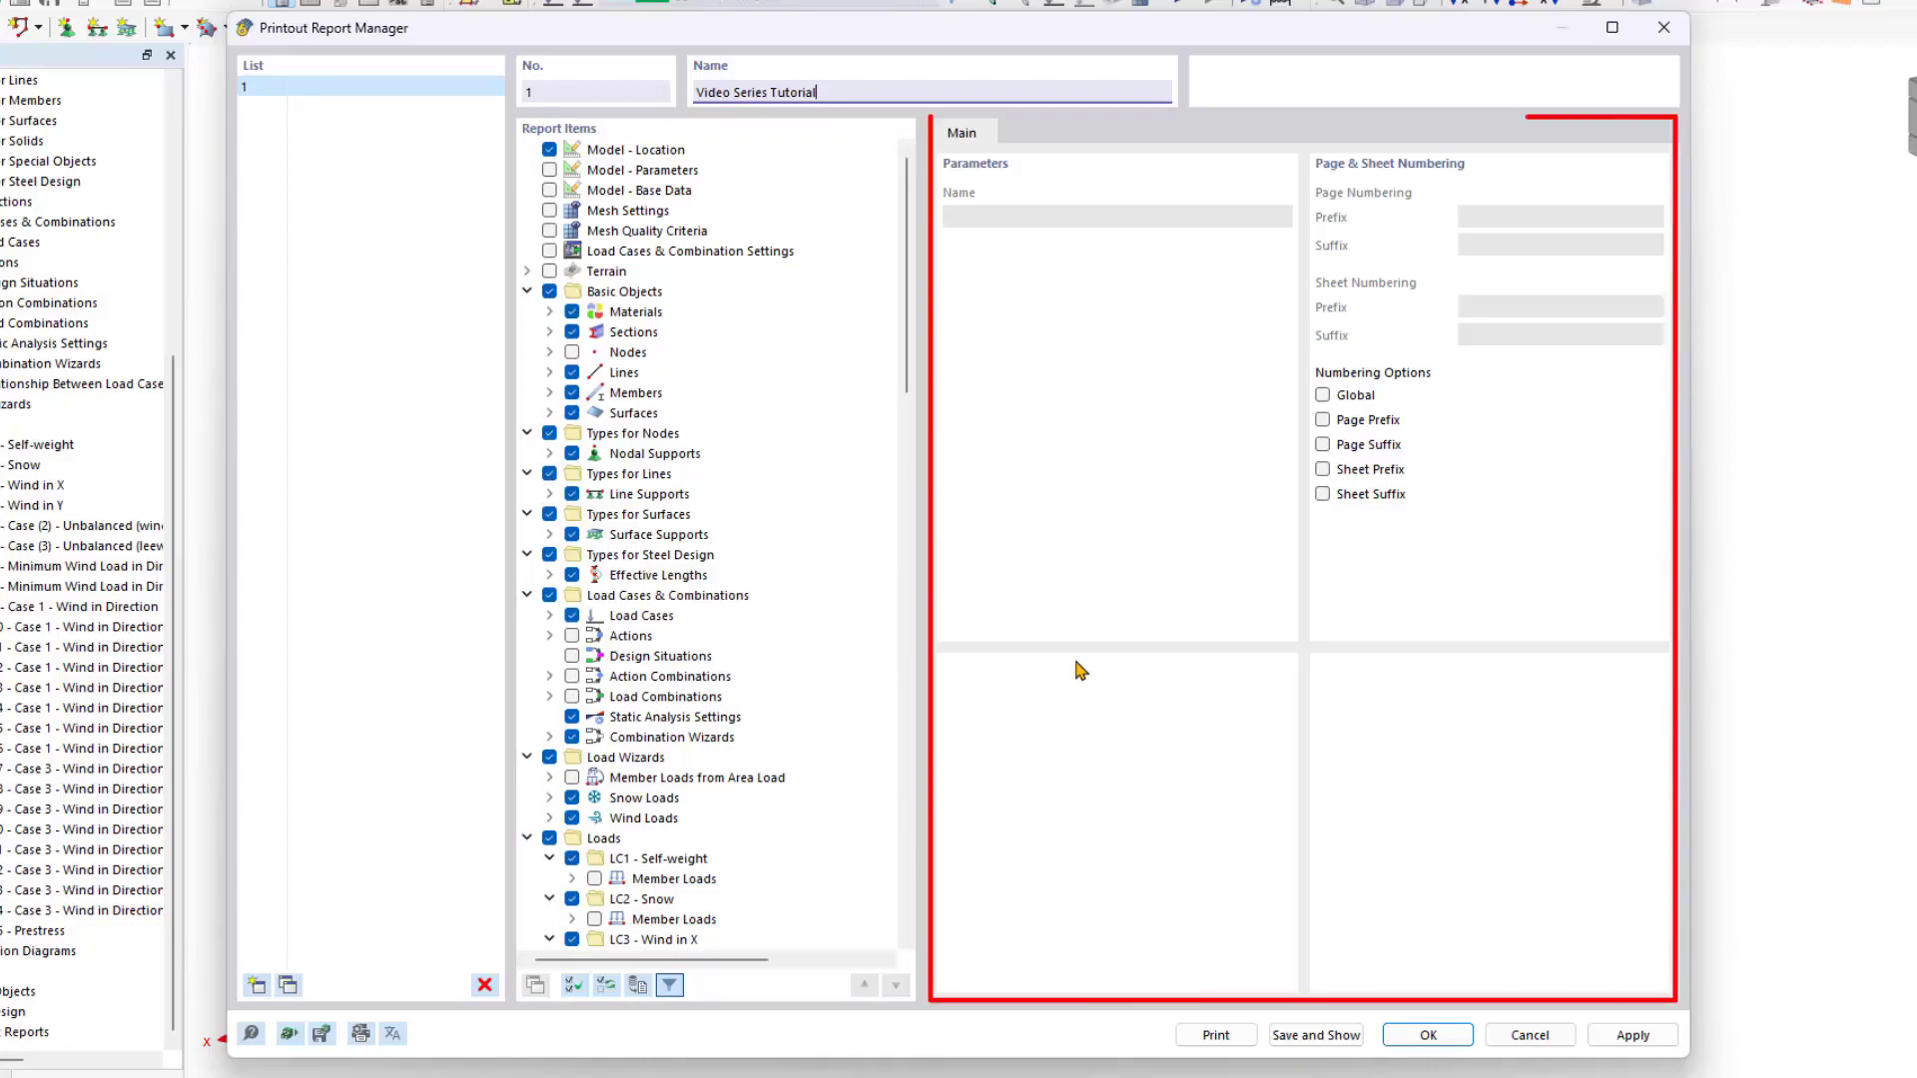
- Show the settings of the Member Loads from Area Load report item and duplicate the Video Series Tutorial report
left_click(702, 778)
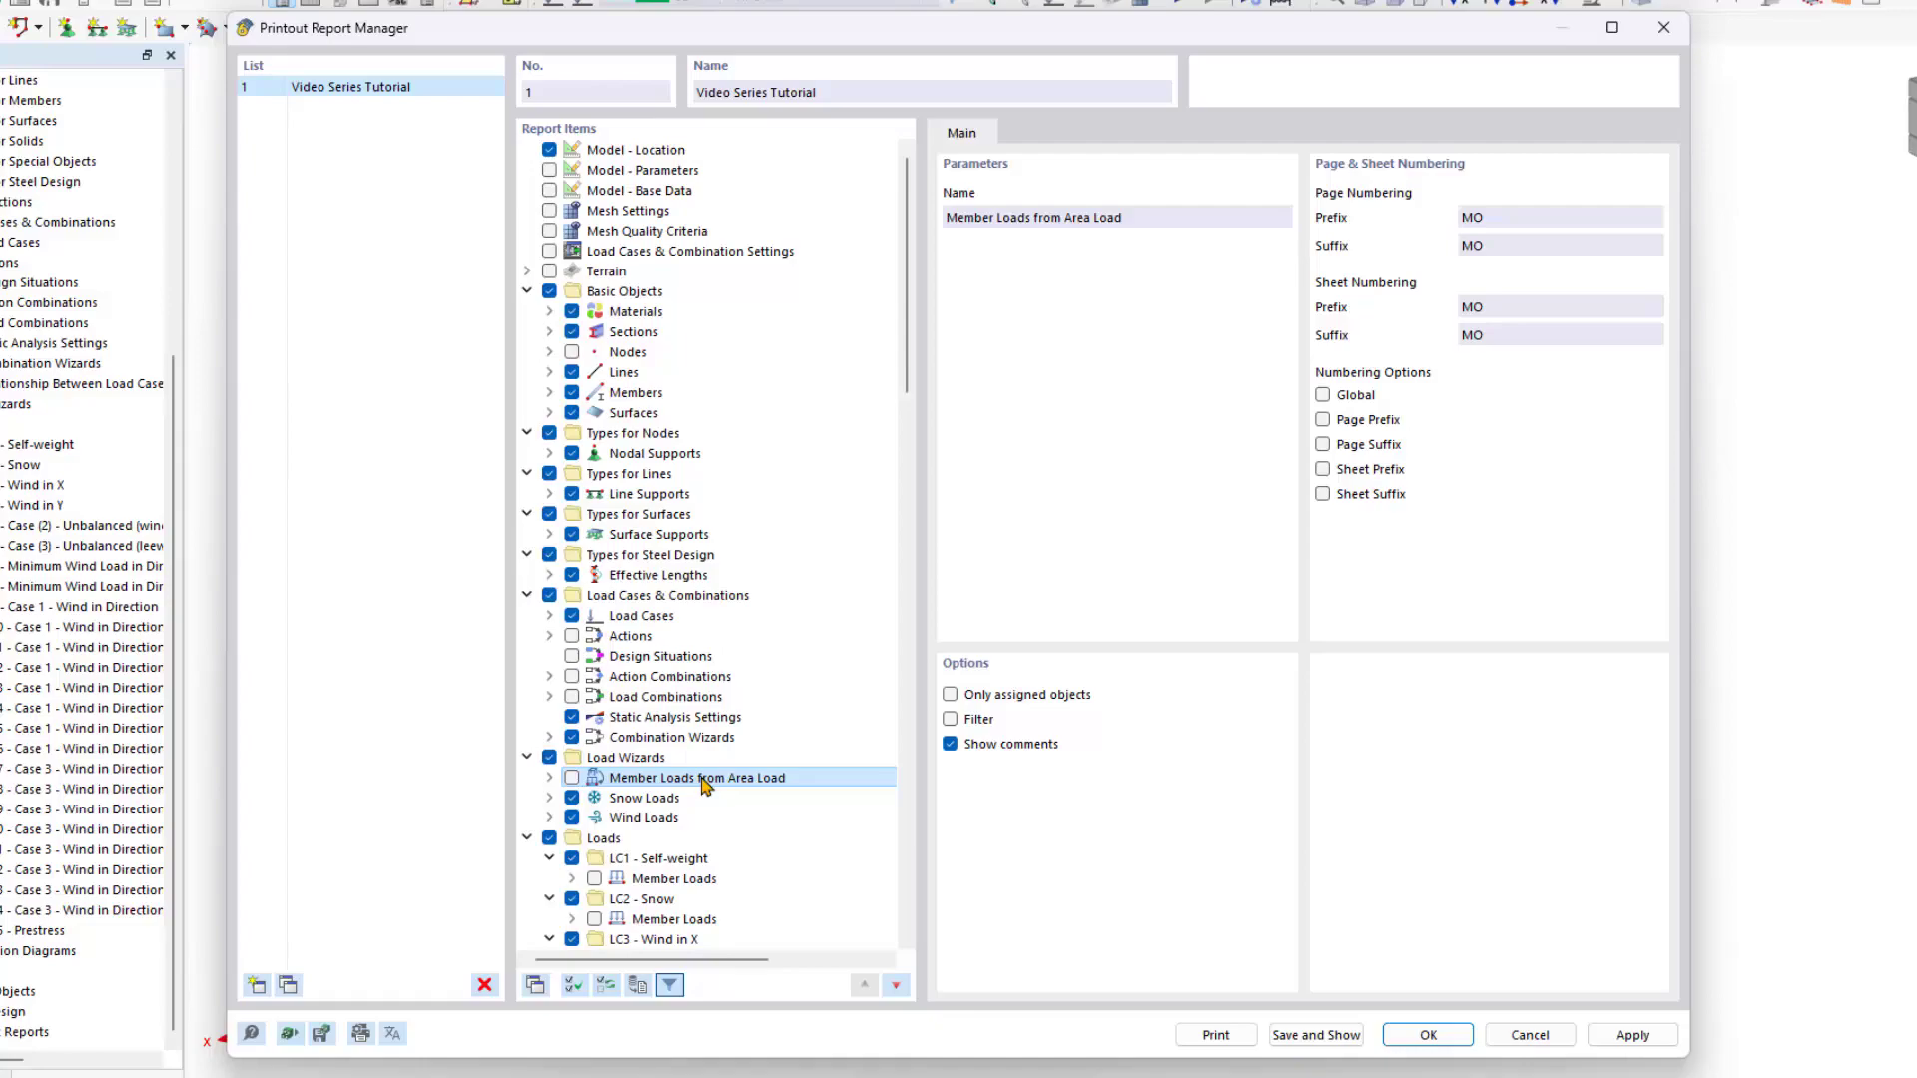
left_click(289, 986)
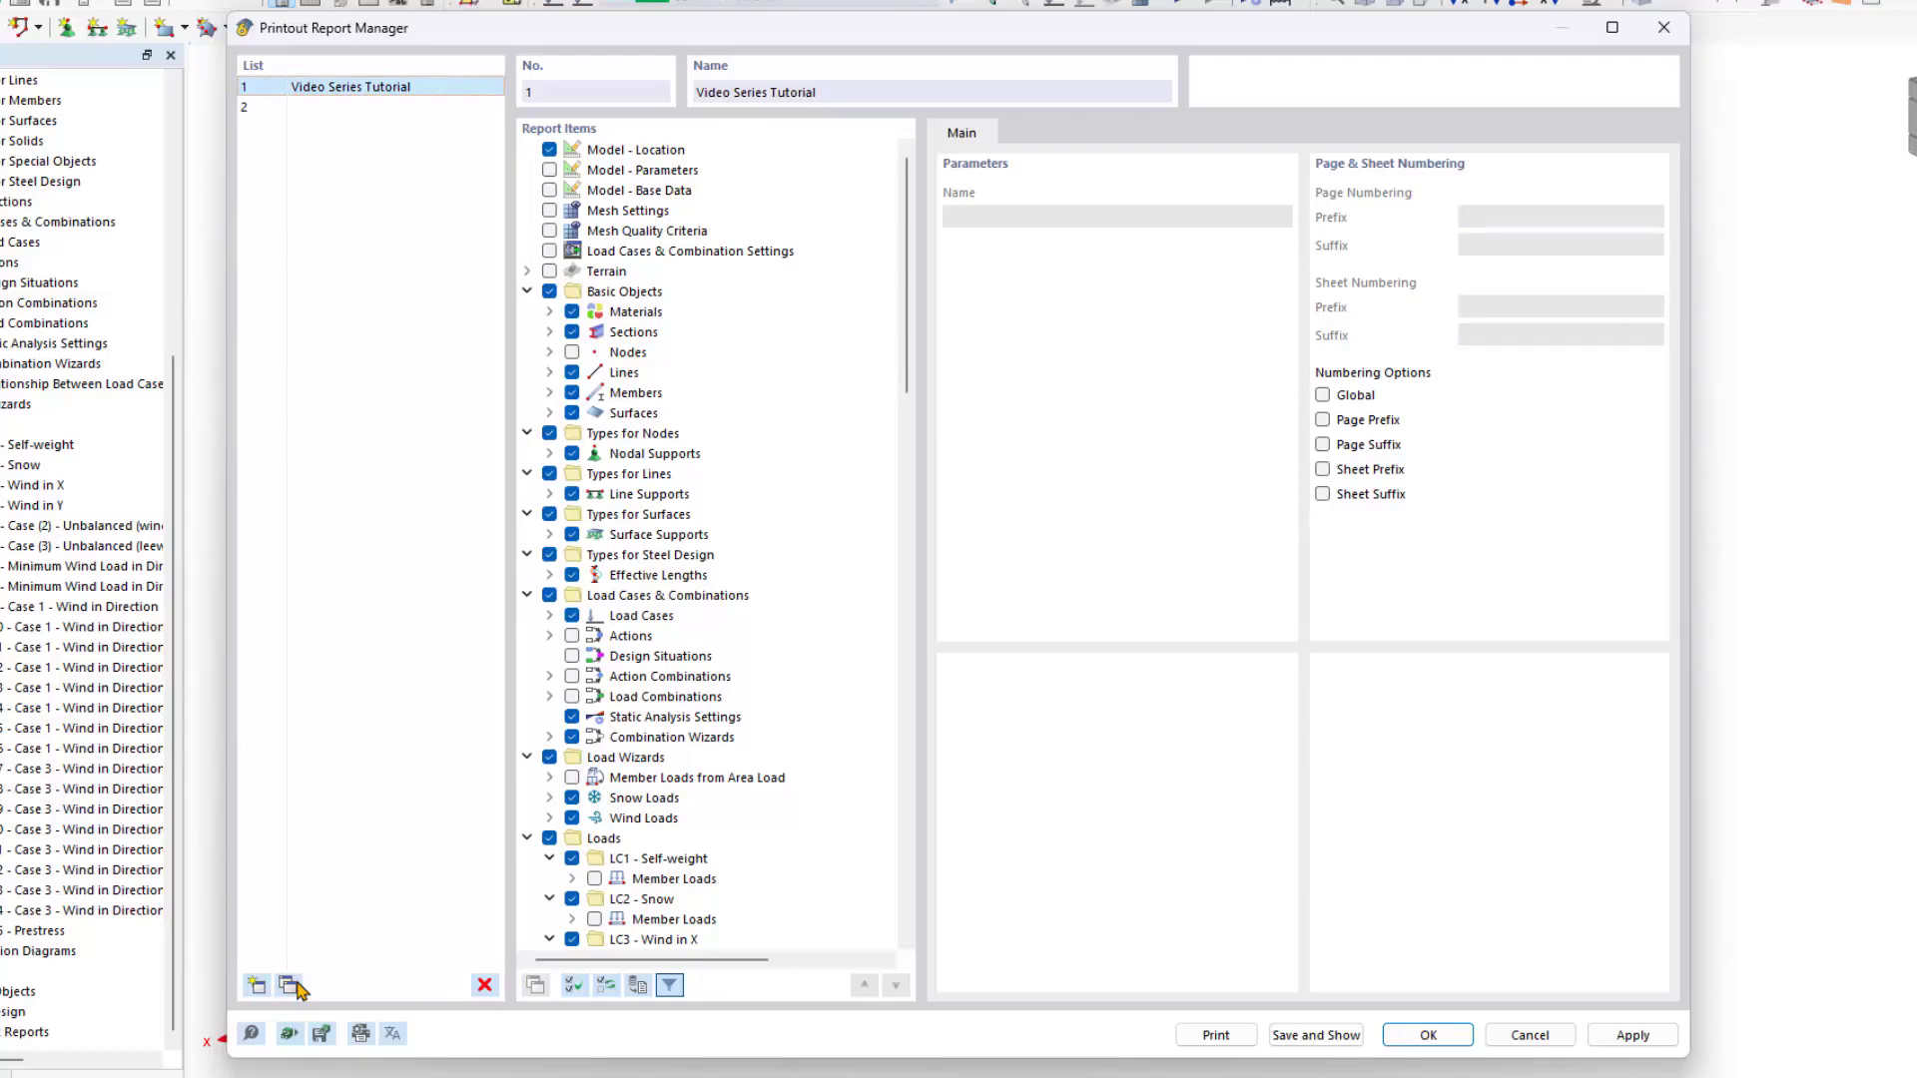
- Save and show the Video Series Tutorial report, view its static analysis Summary chapter and close it
left_click(1320, 1035)
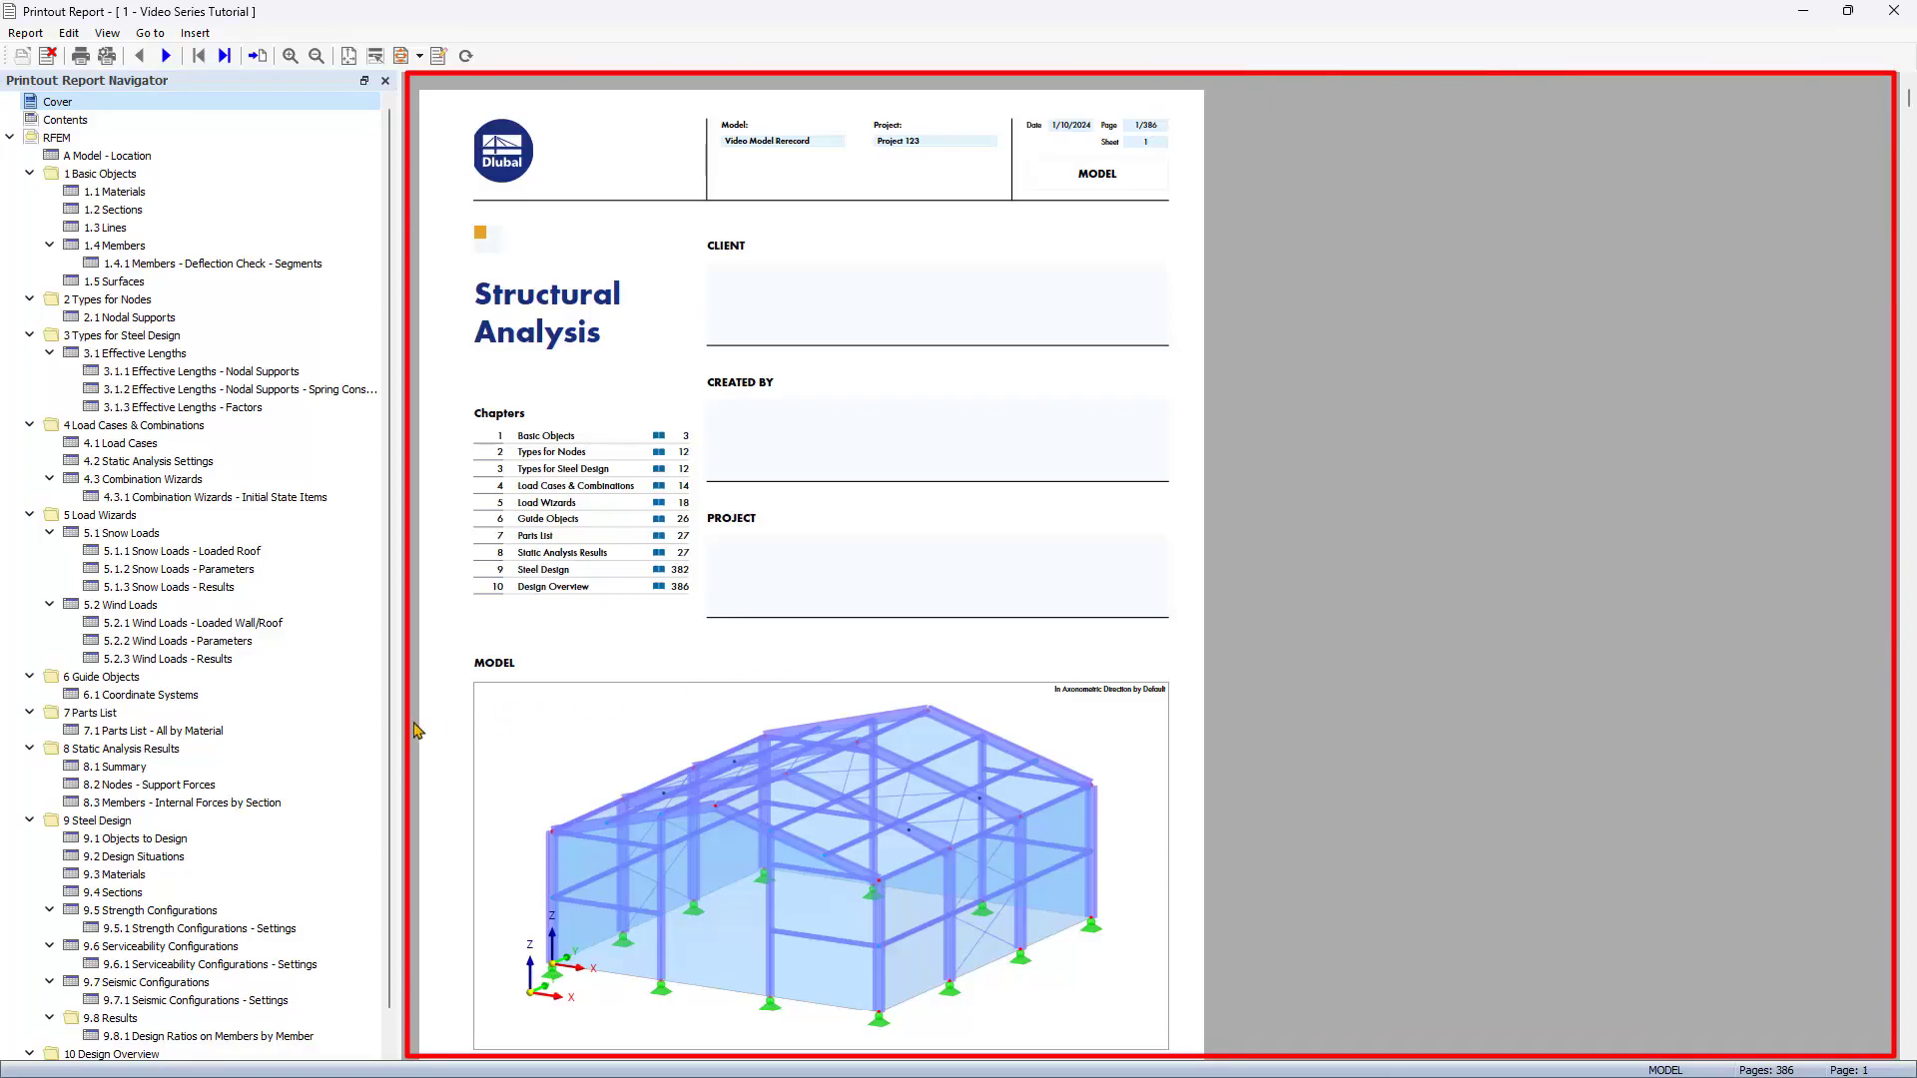
left_click(150, 769)
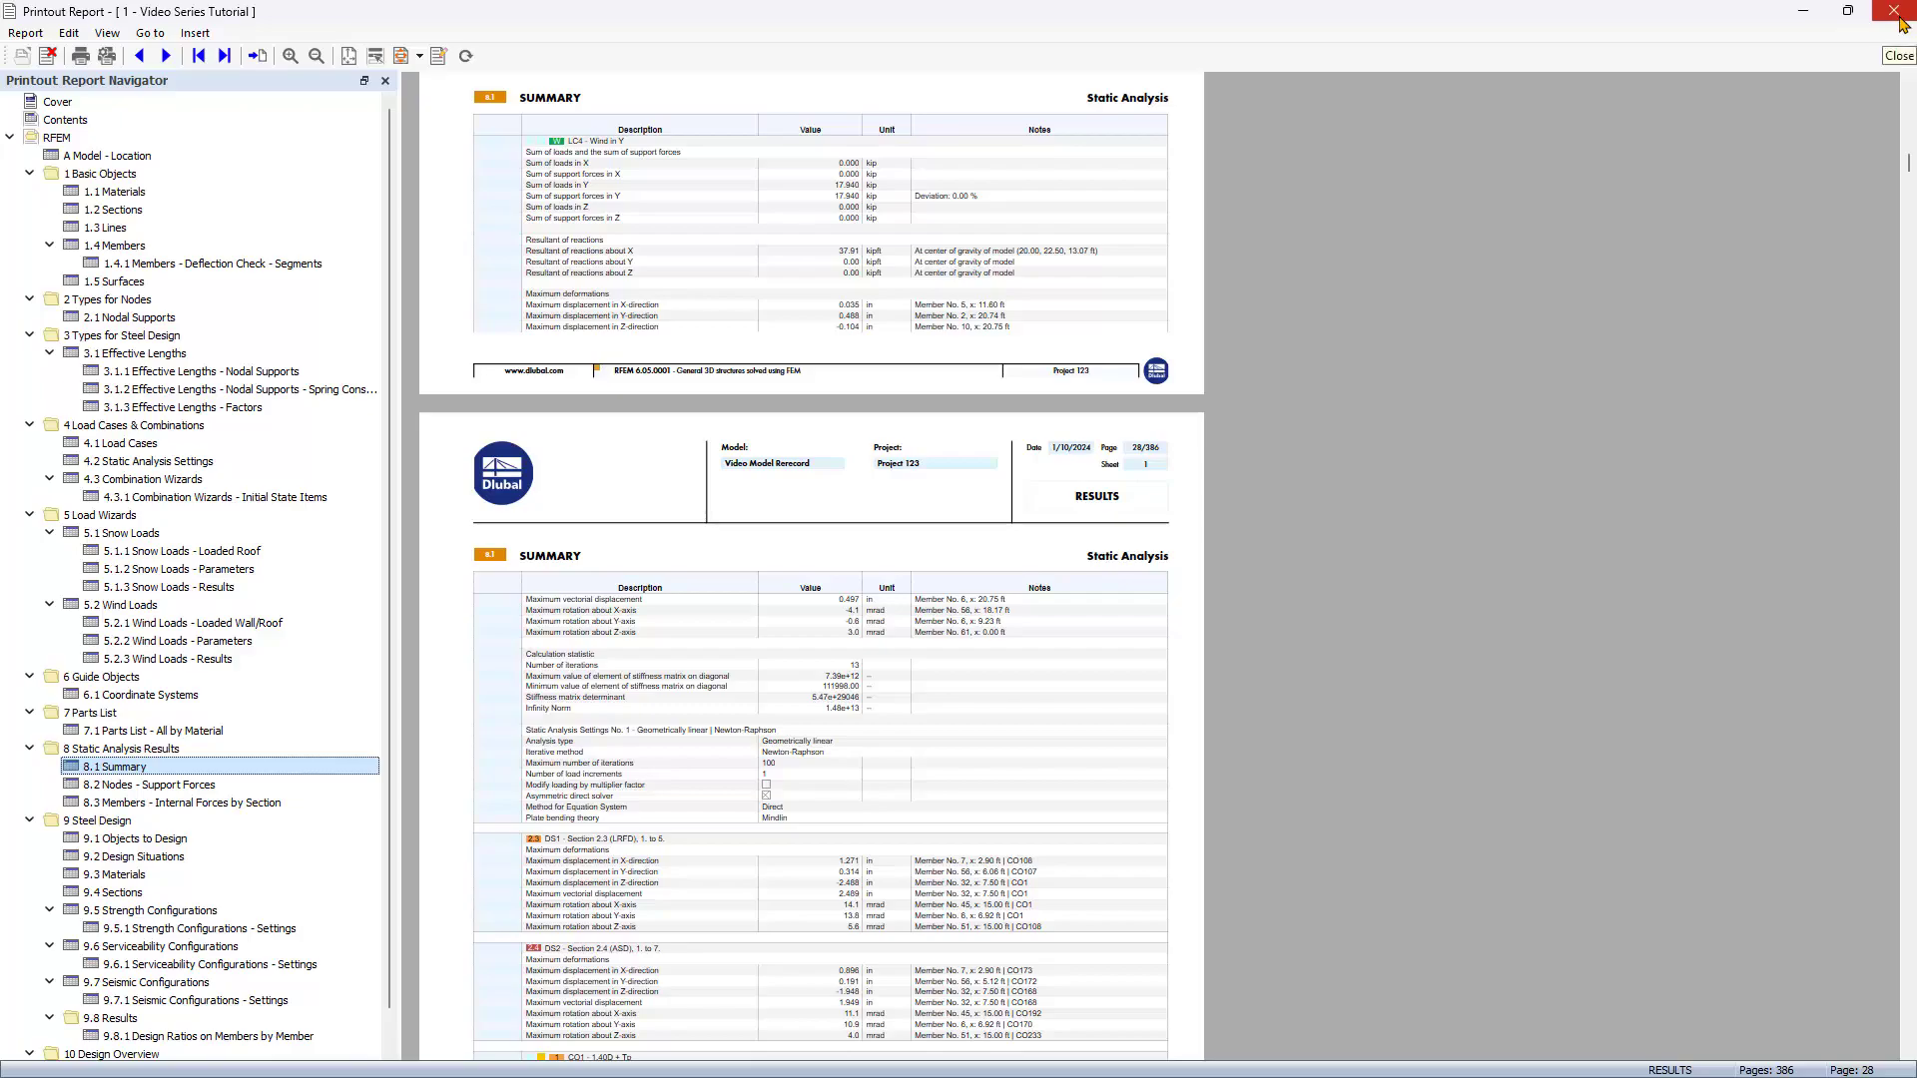
left_click(1895, 12)
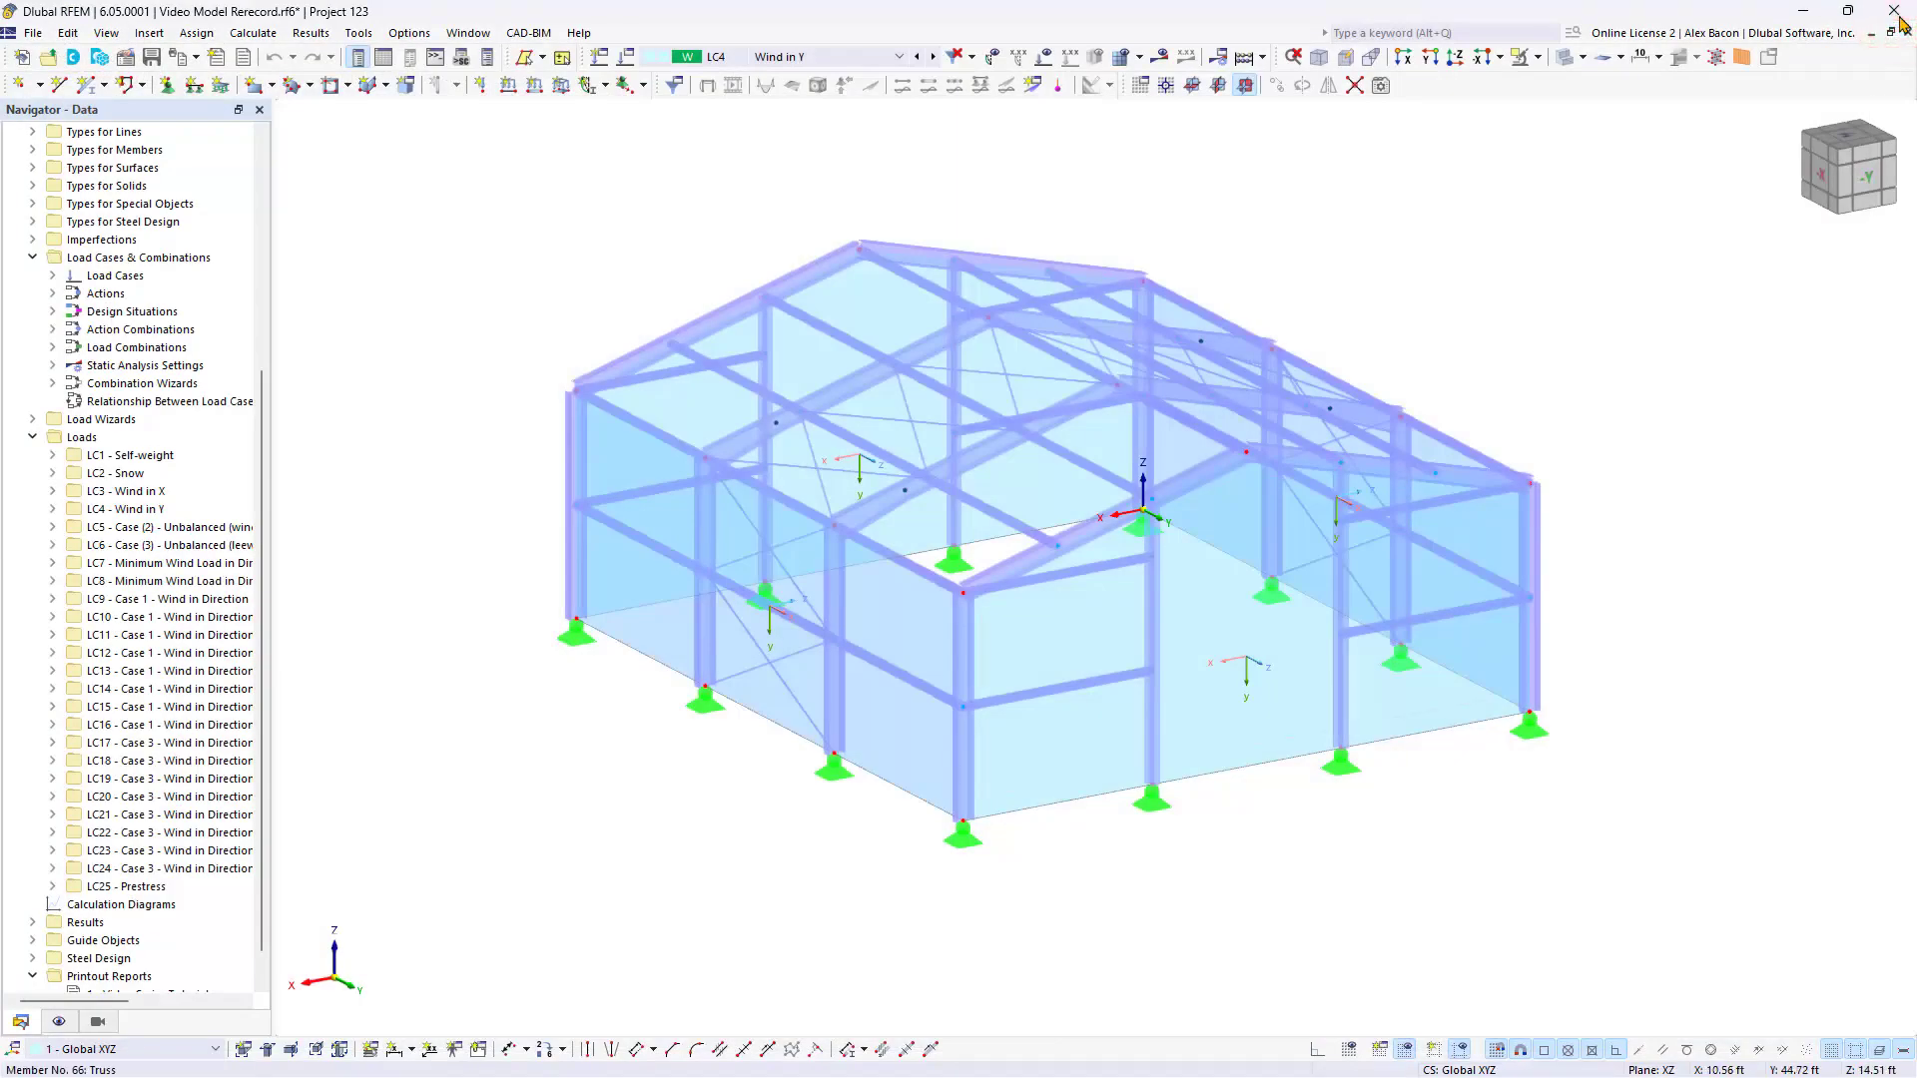
- Display the LC4 Wind in Y deformation results on the model and hide them again
left_click(1162, 56)
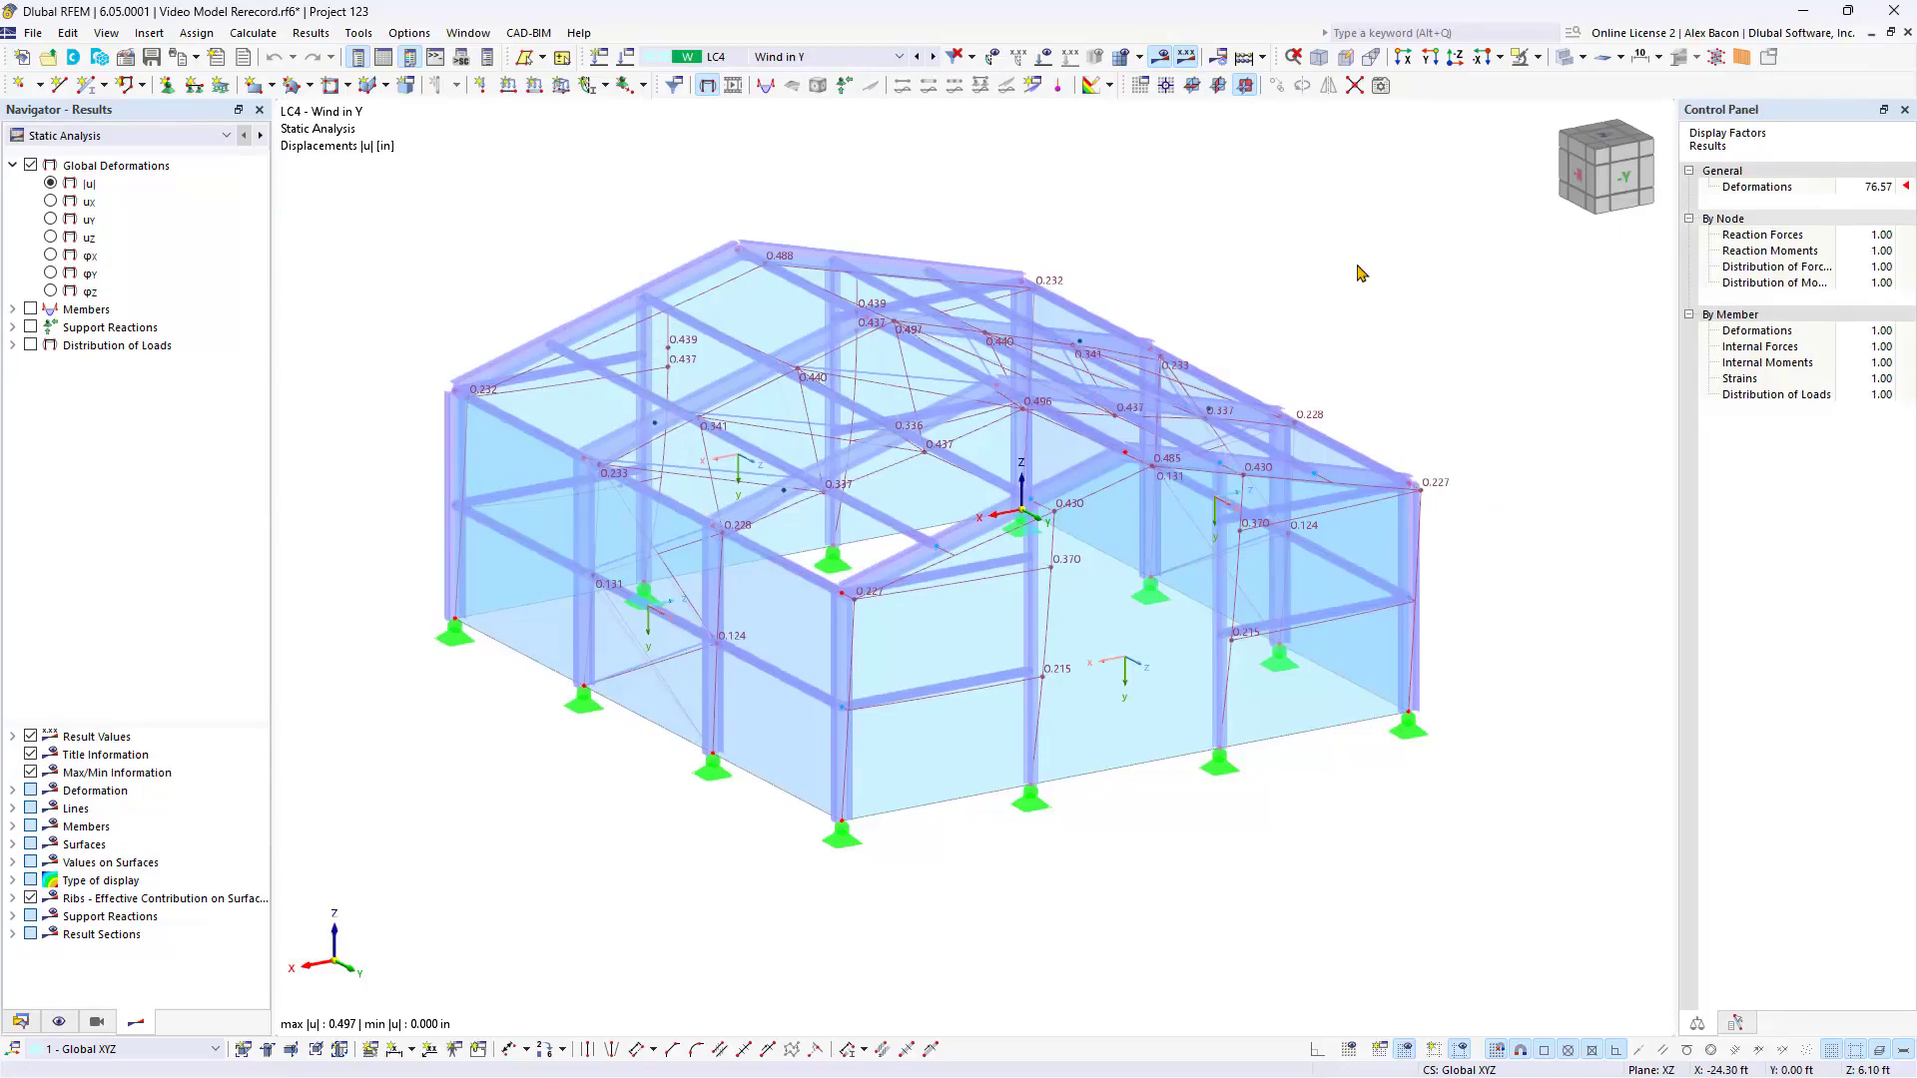
mouse_move(1402, 593)
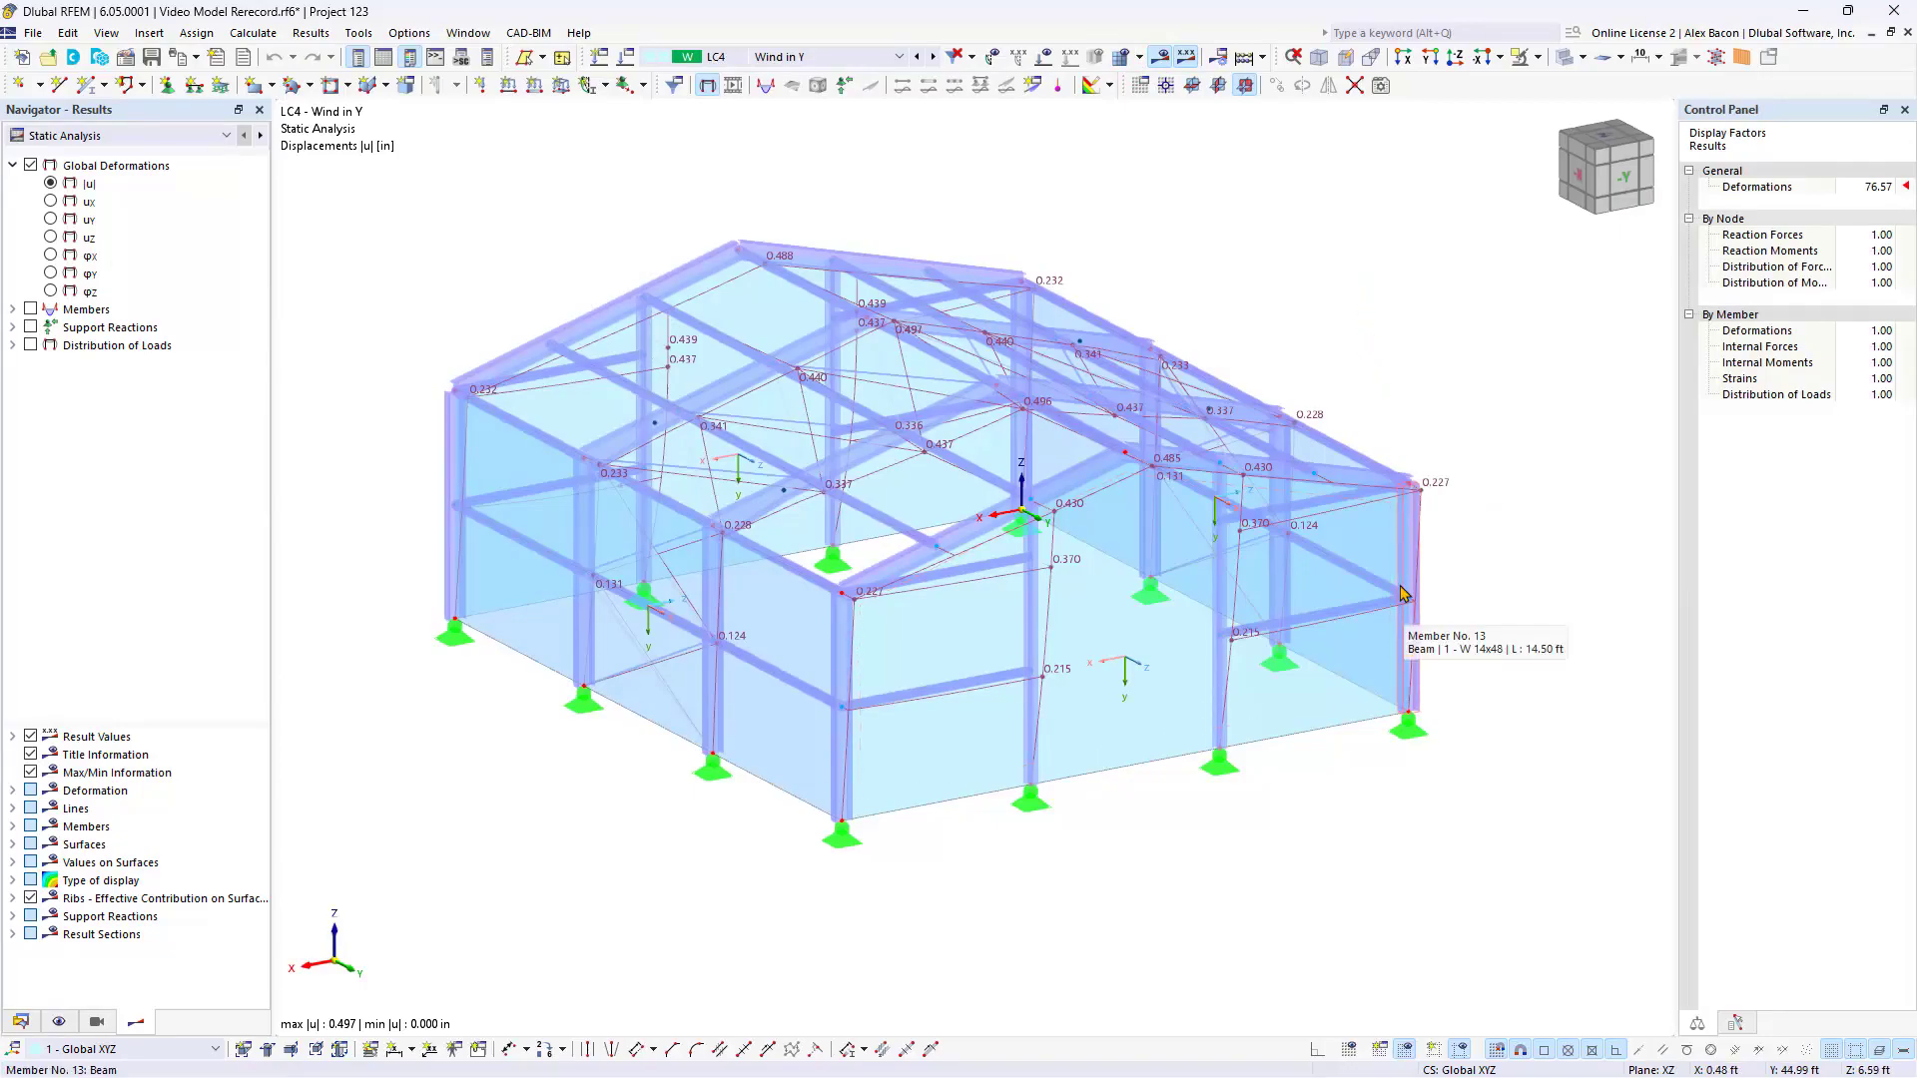
left_click(1159, 57)
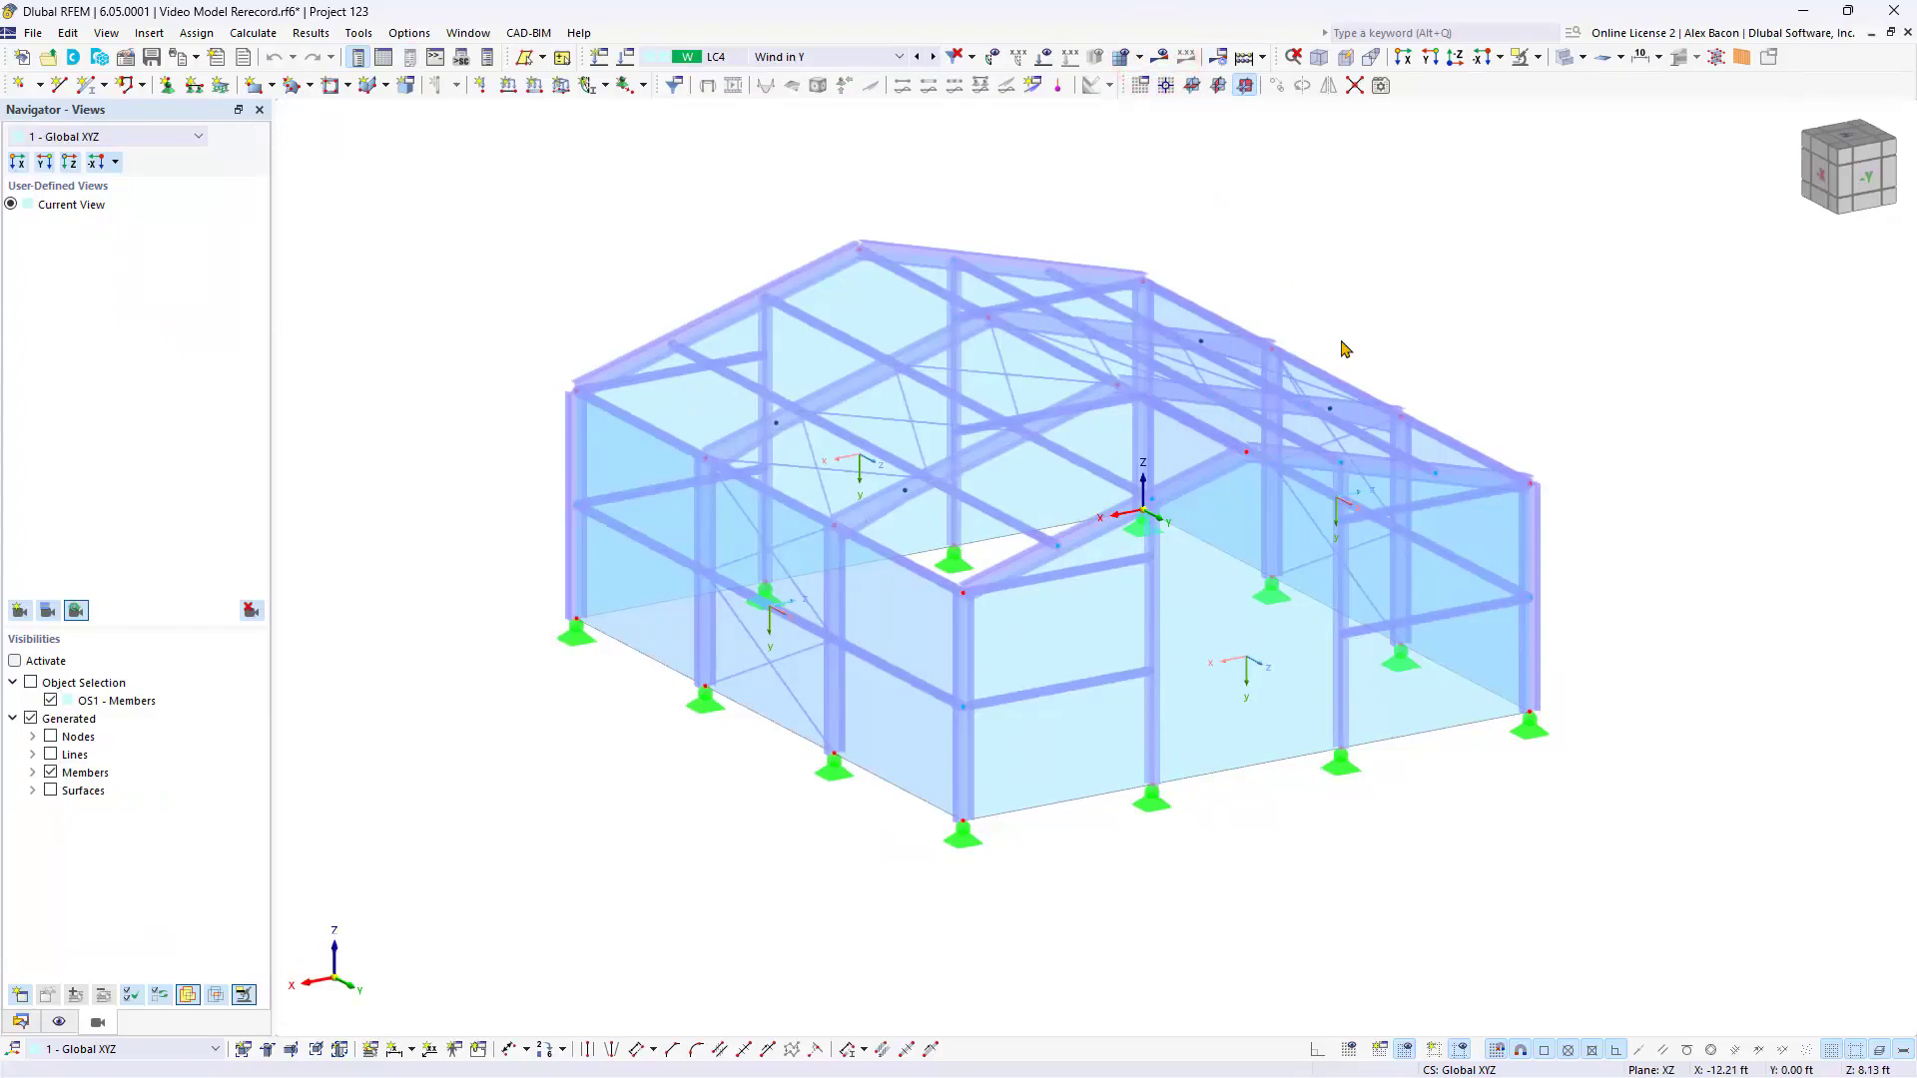
left_click(1327, 295)
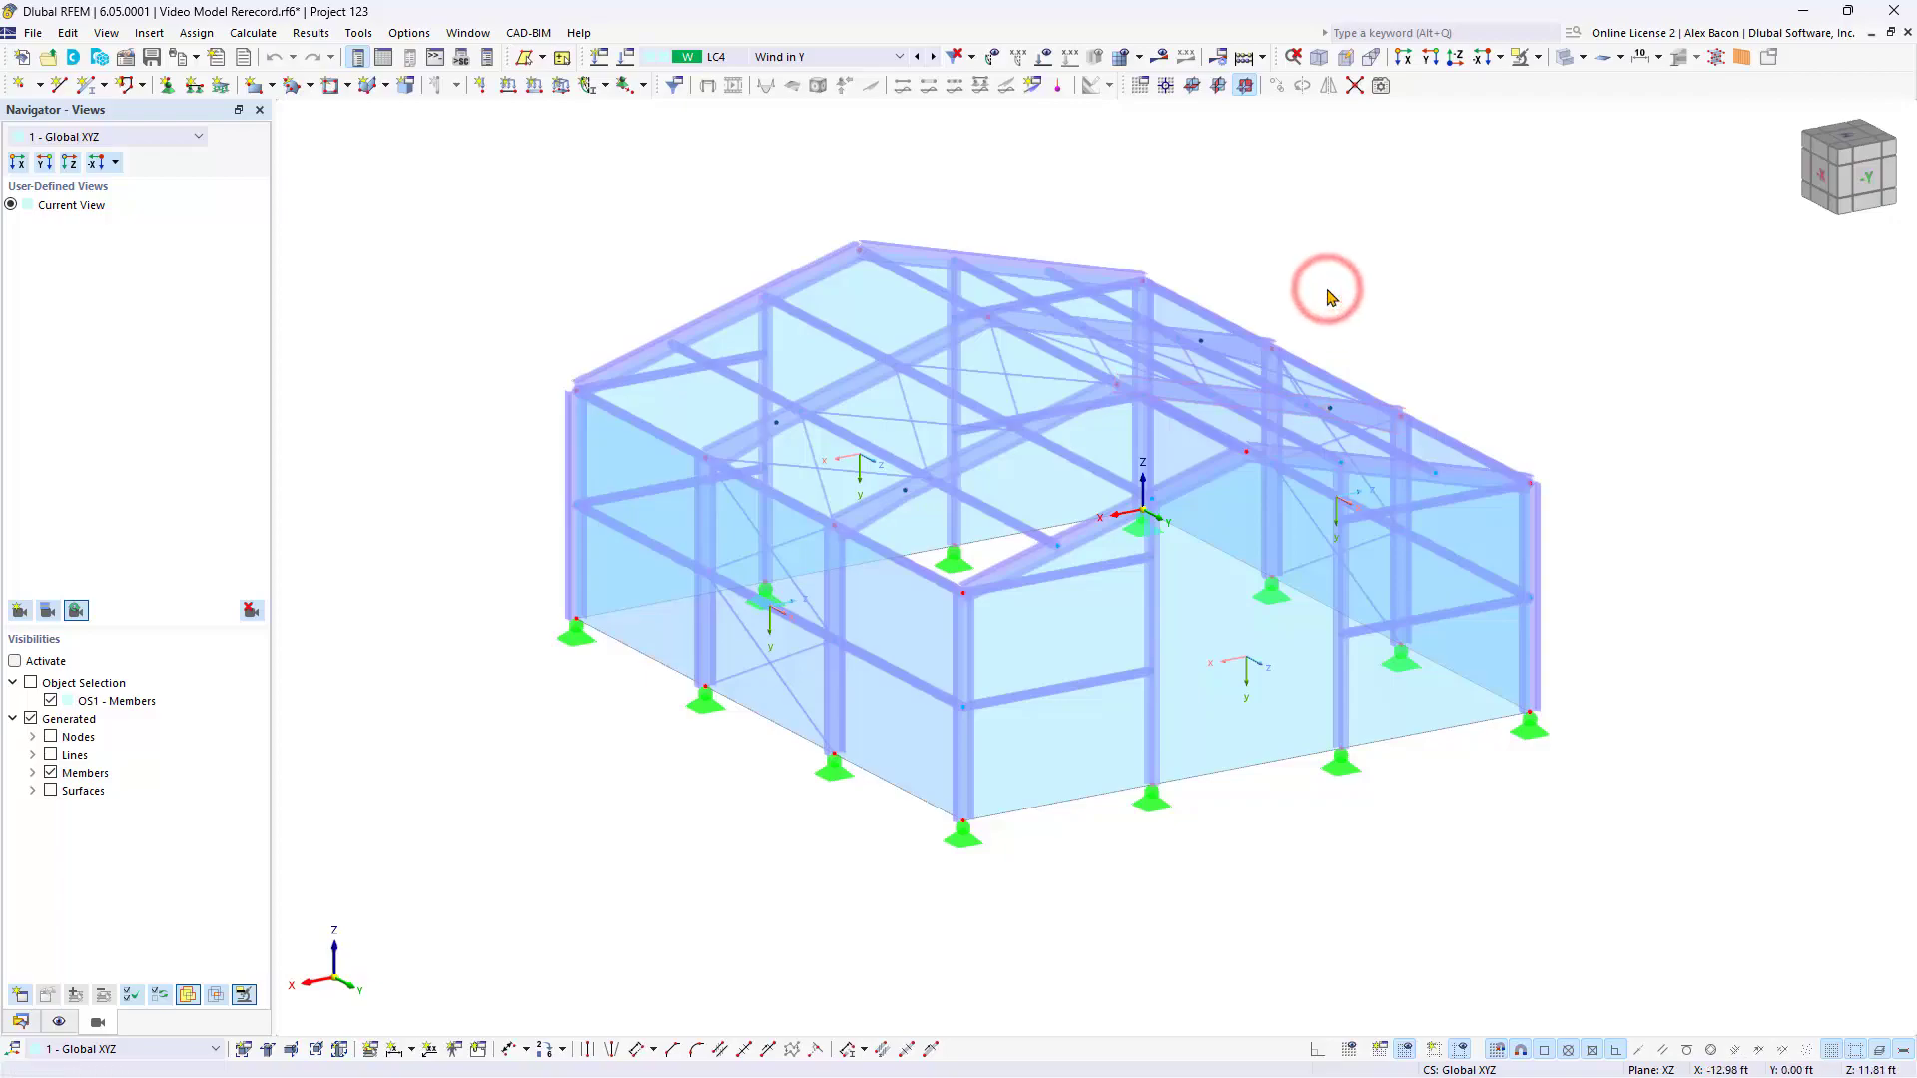
- Show the automatically generated dimensions on the model
left_click(57, 1022)
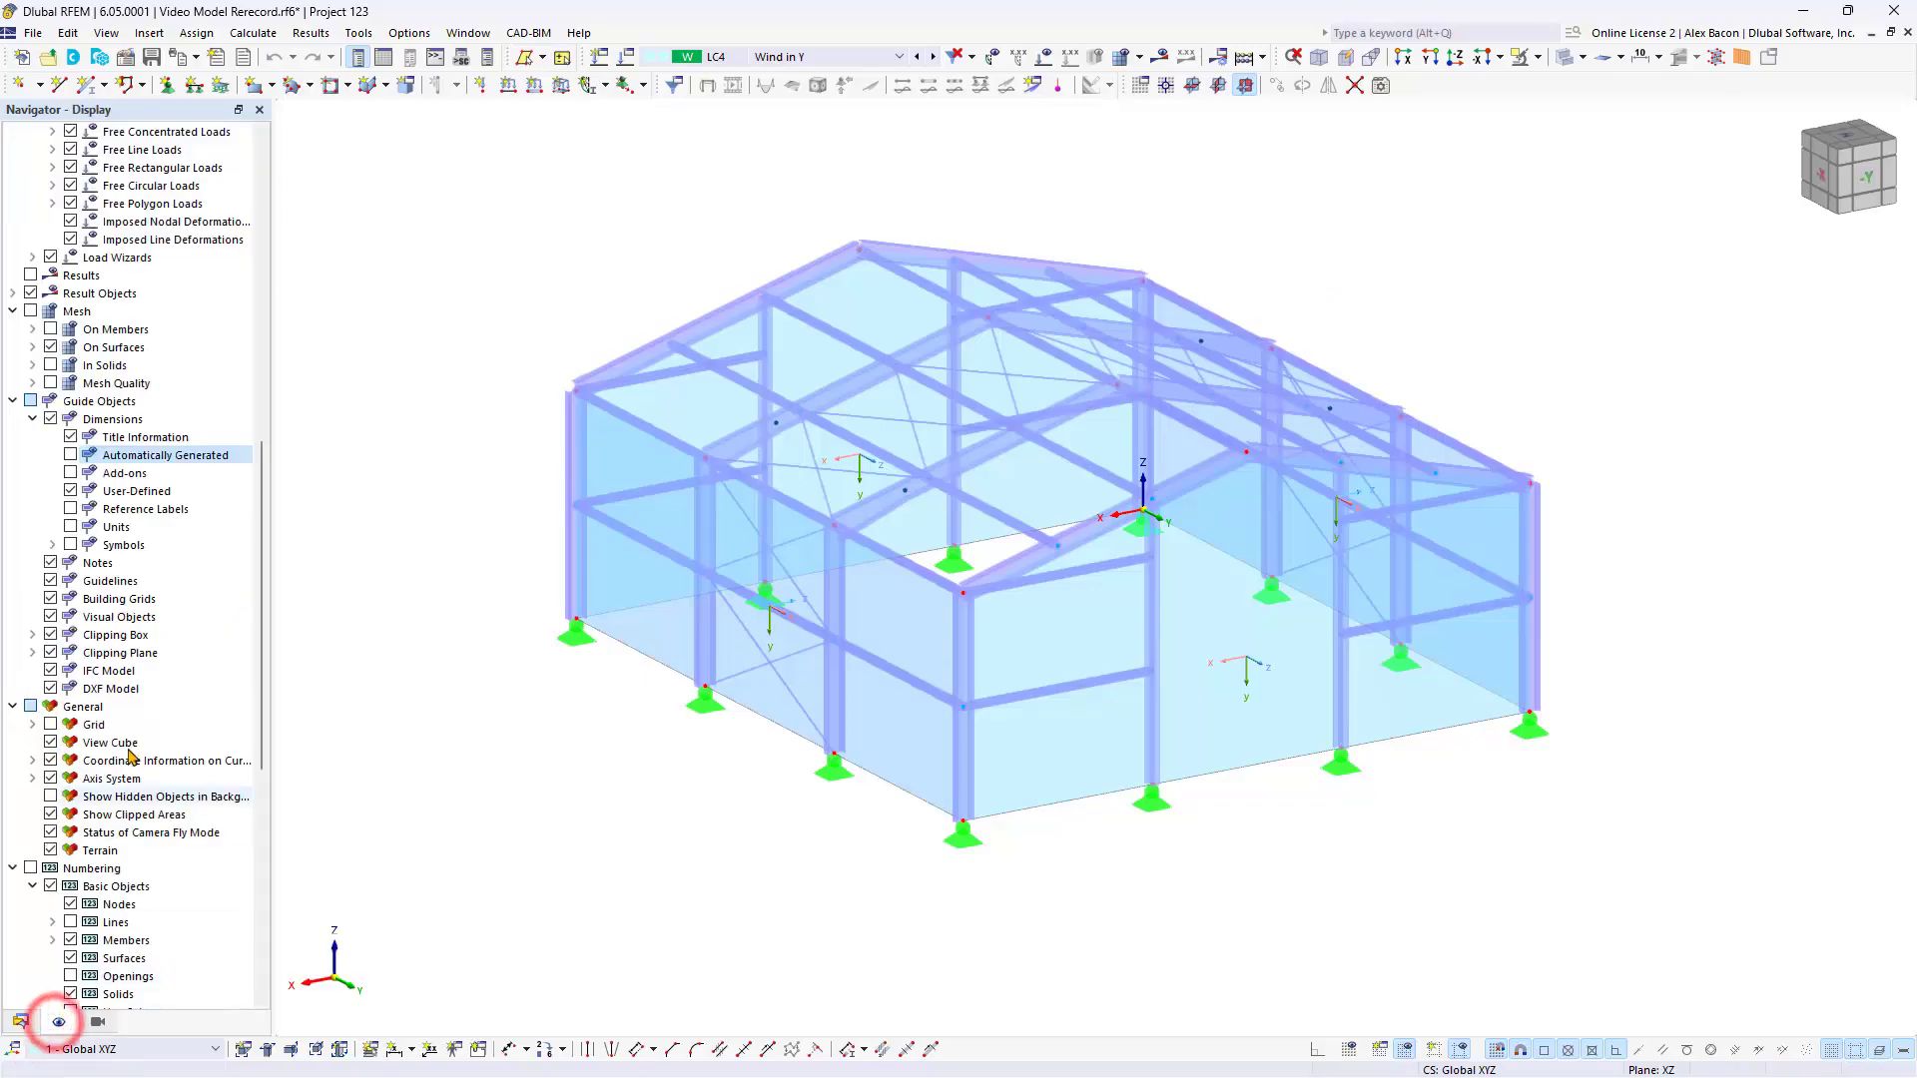
scroll(130, 756, "down", 5)
scroll(130, 756, "up", 4)
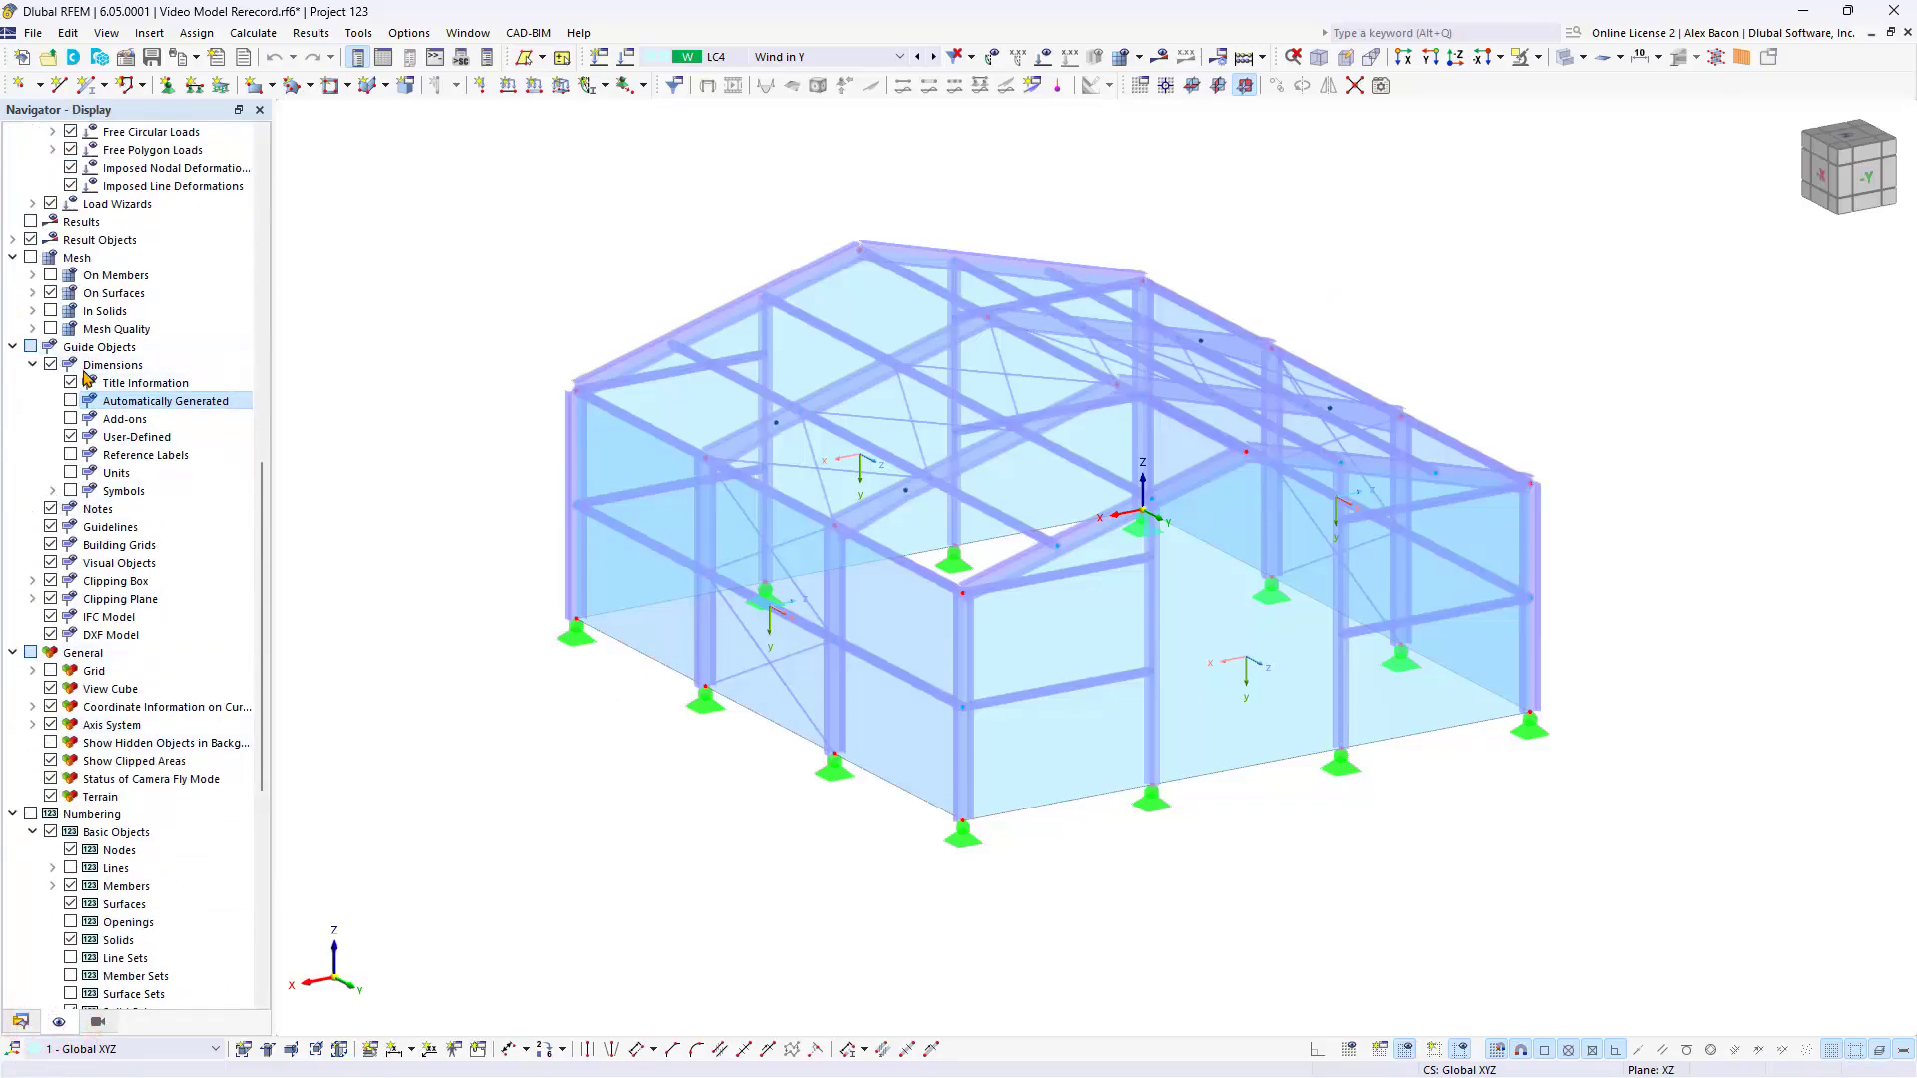
left_click(70, 400)
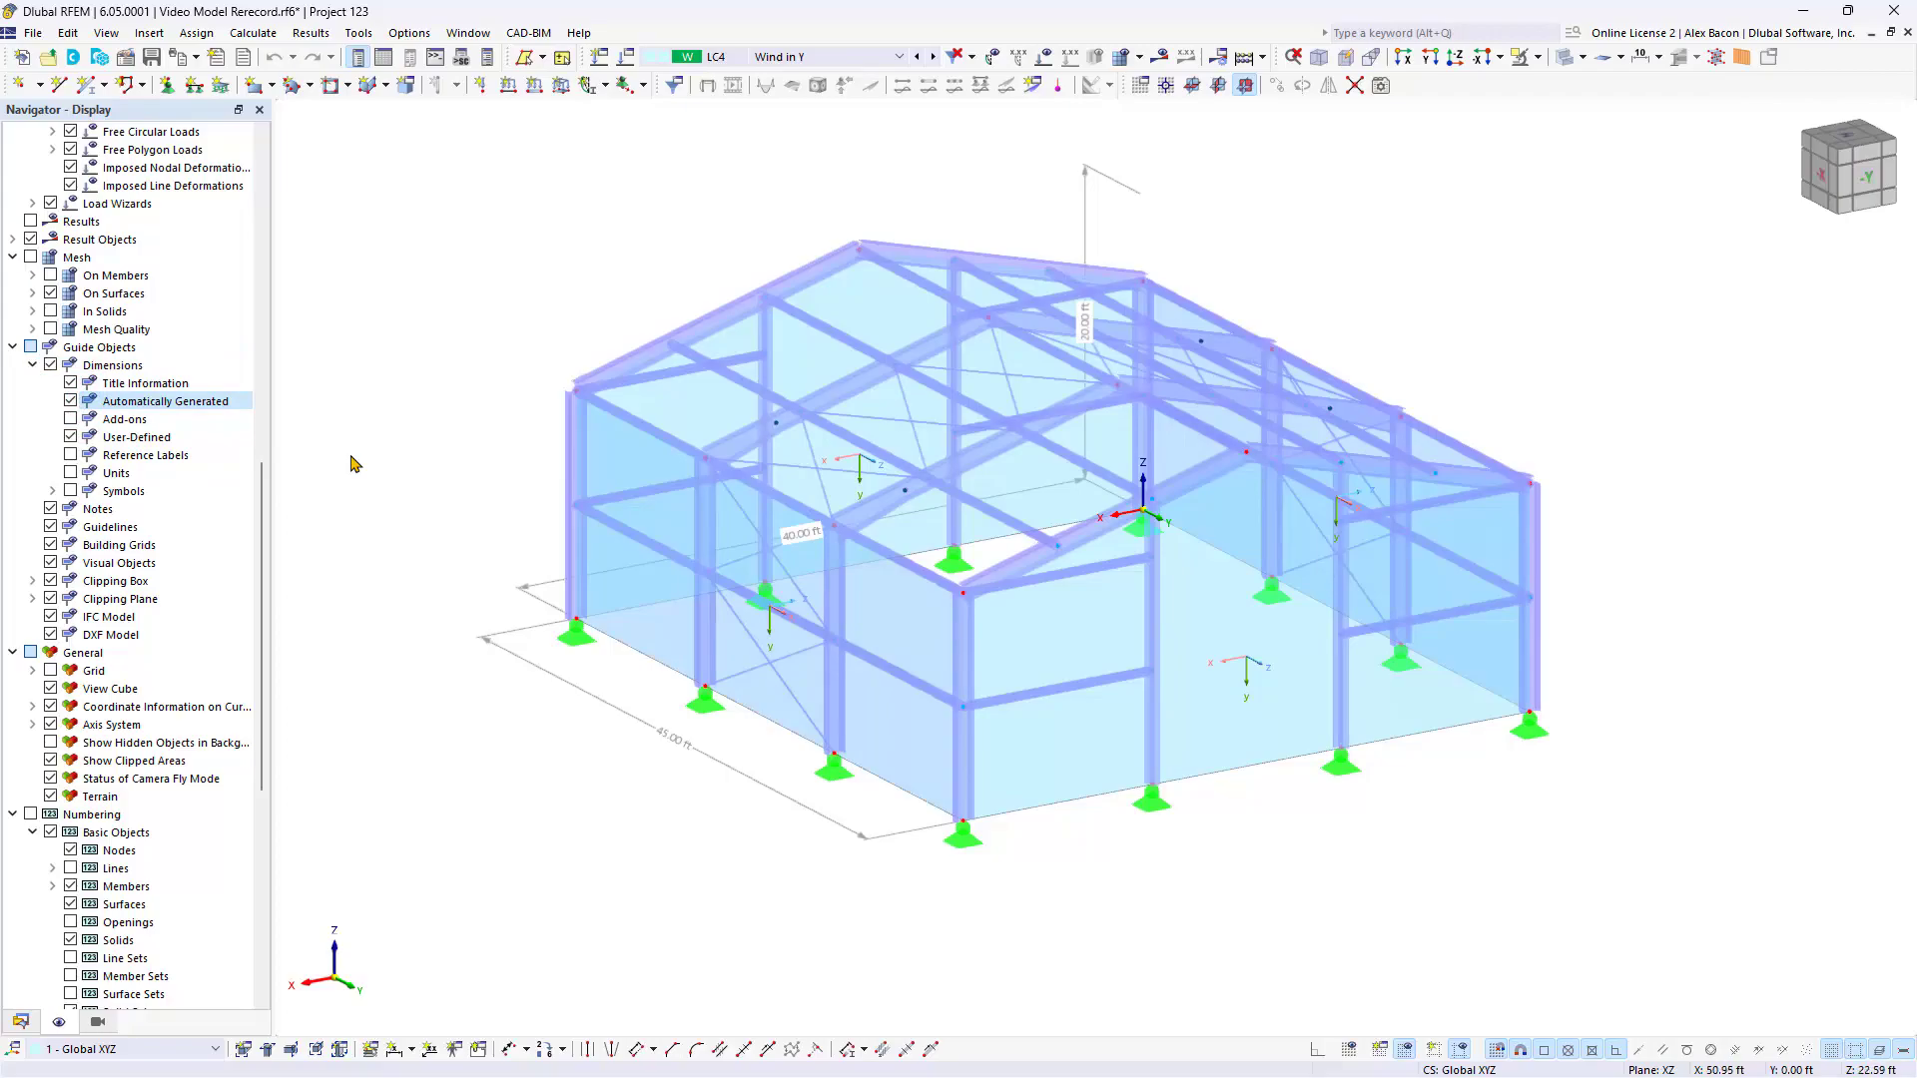
- Send the dimensioned model graphic to the printout report without the 3D picture in PDF, and check its page in the report
left_click(196, 60)
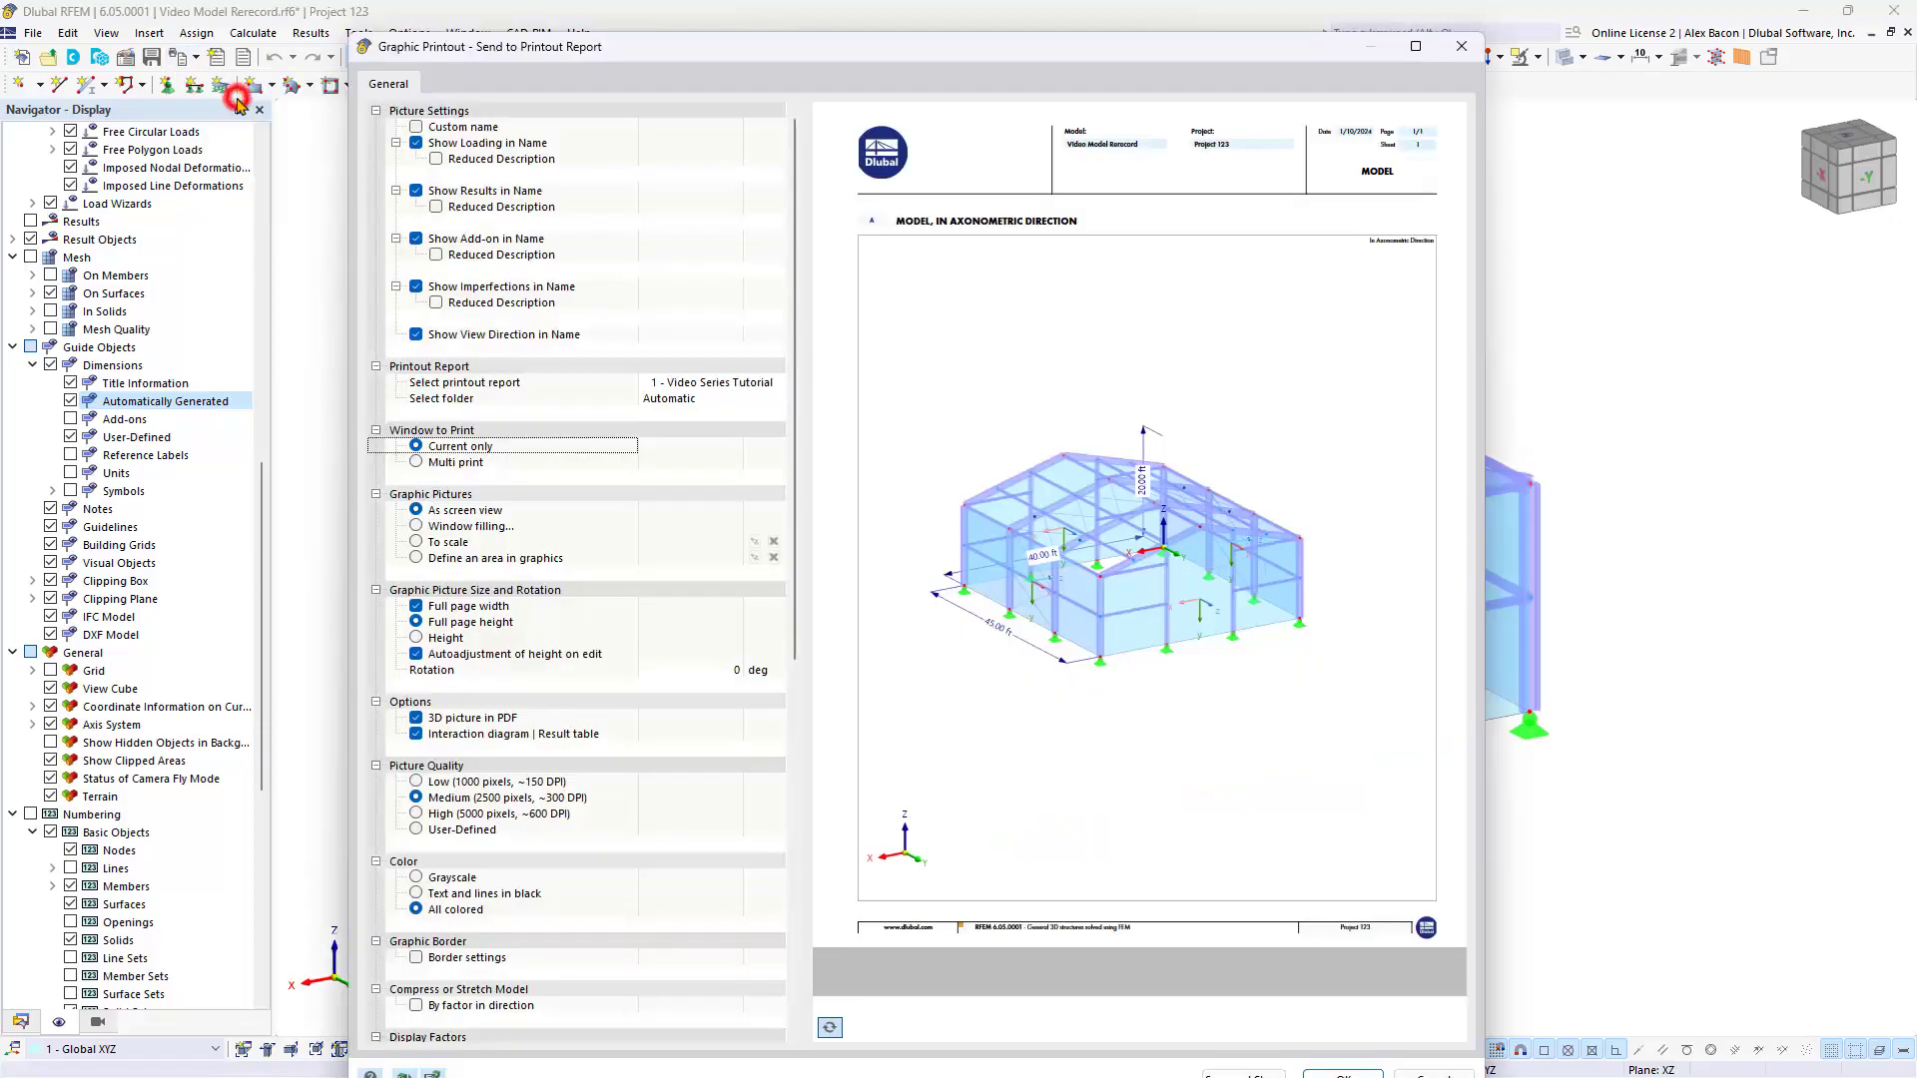
left_click(237, 105)
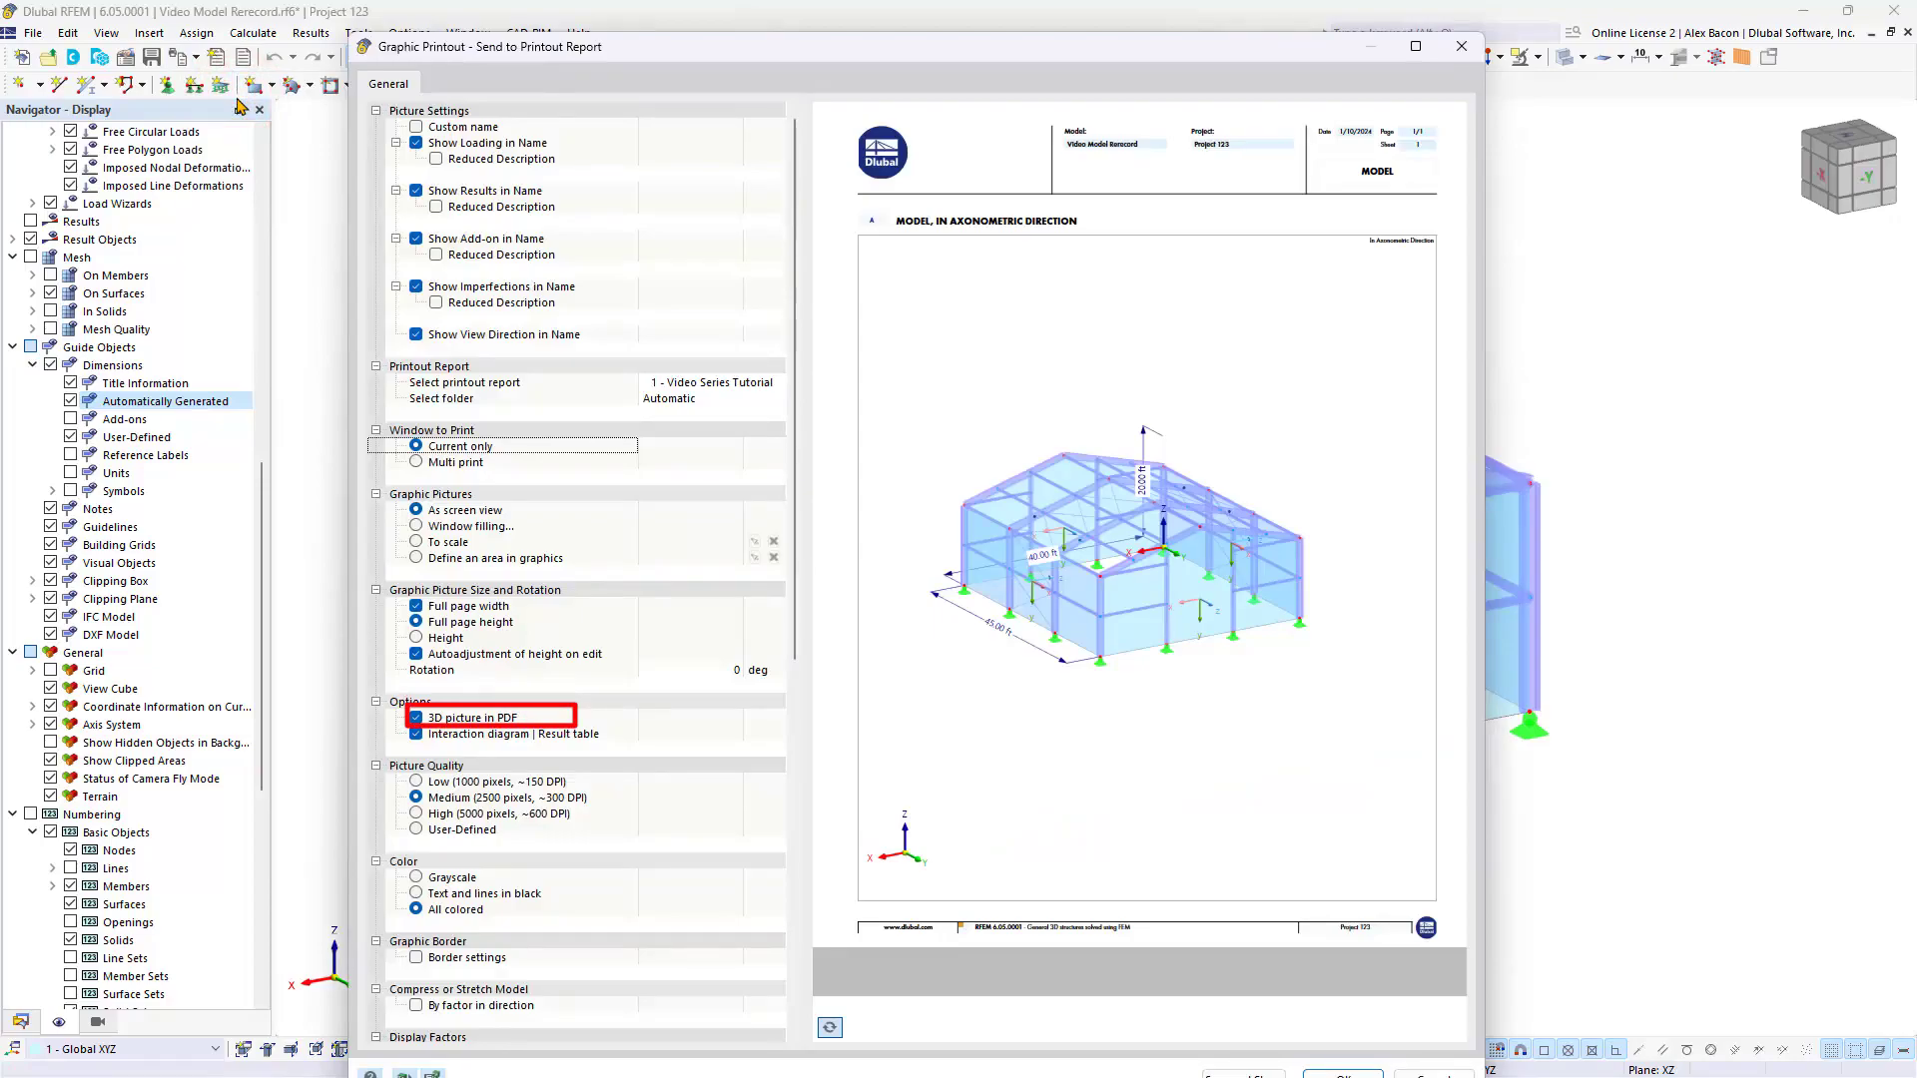
left_click(415, 718)
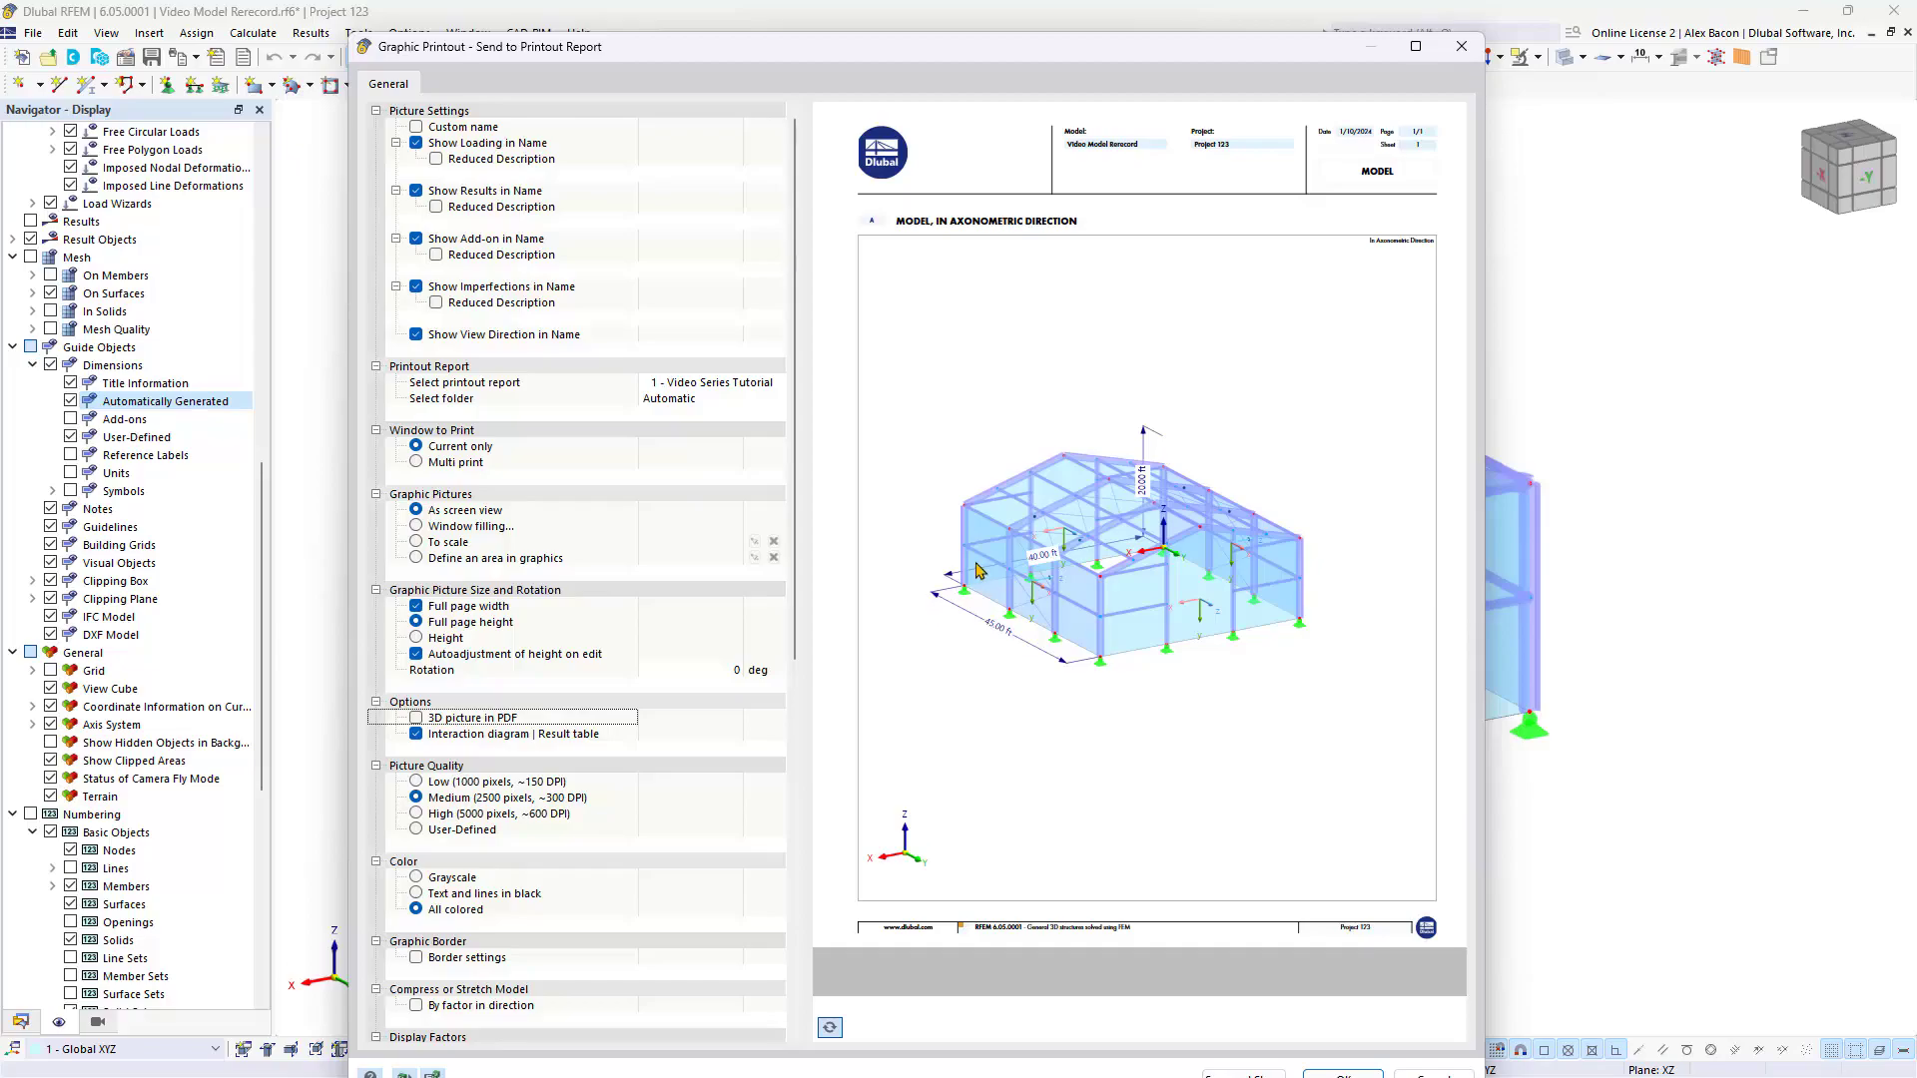
key("Return")
left_click(185, 300)
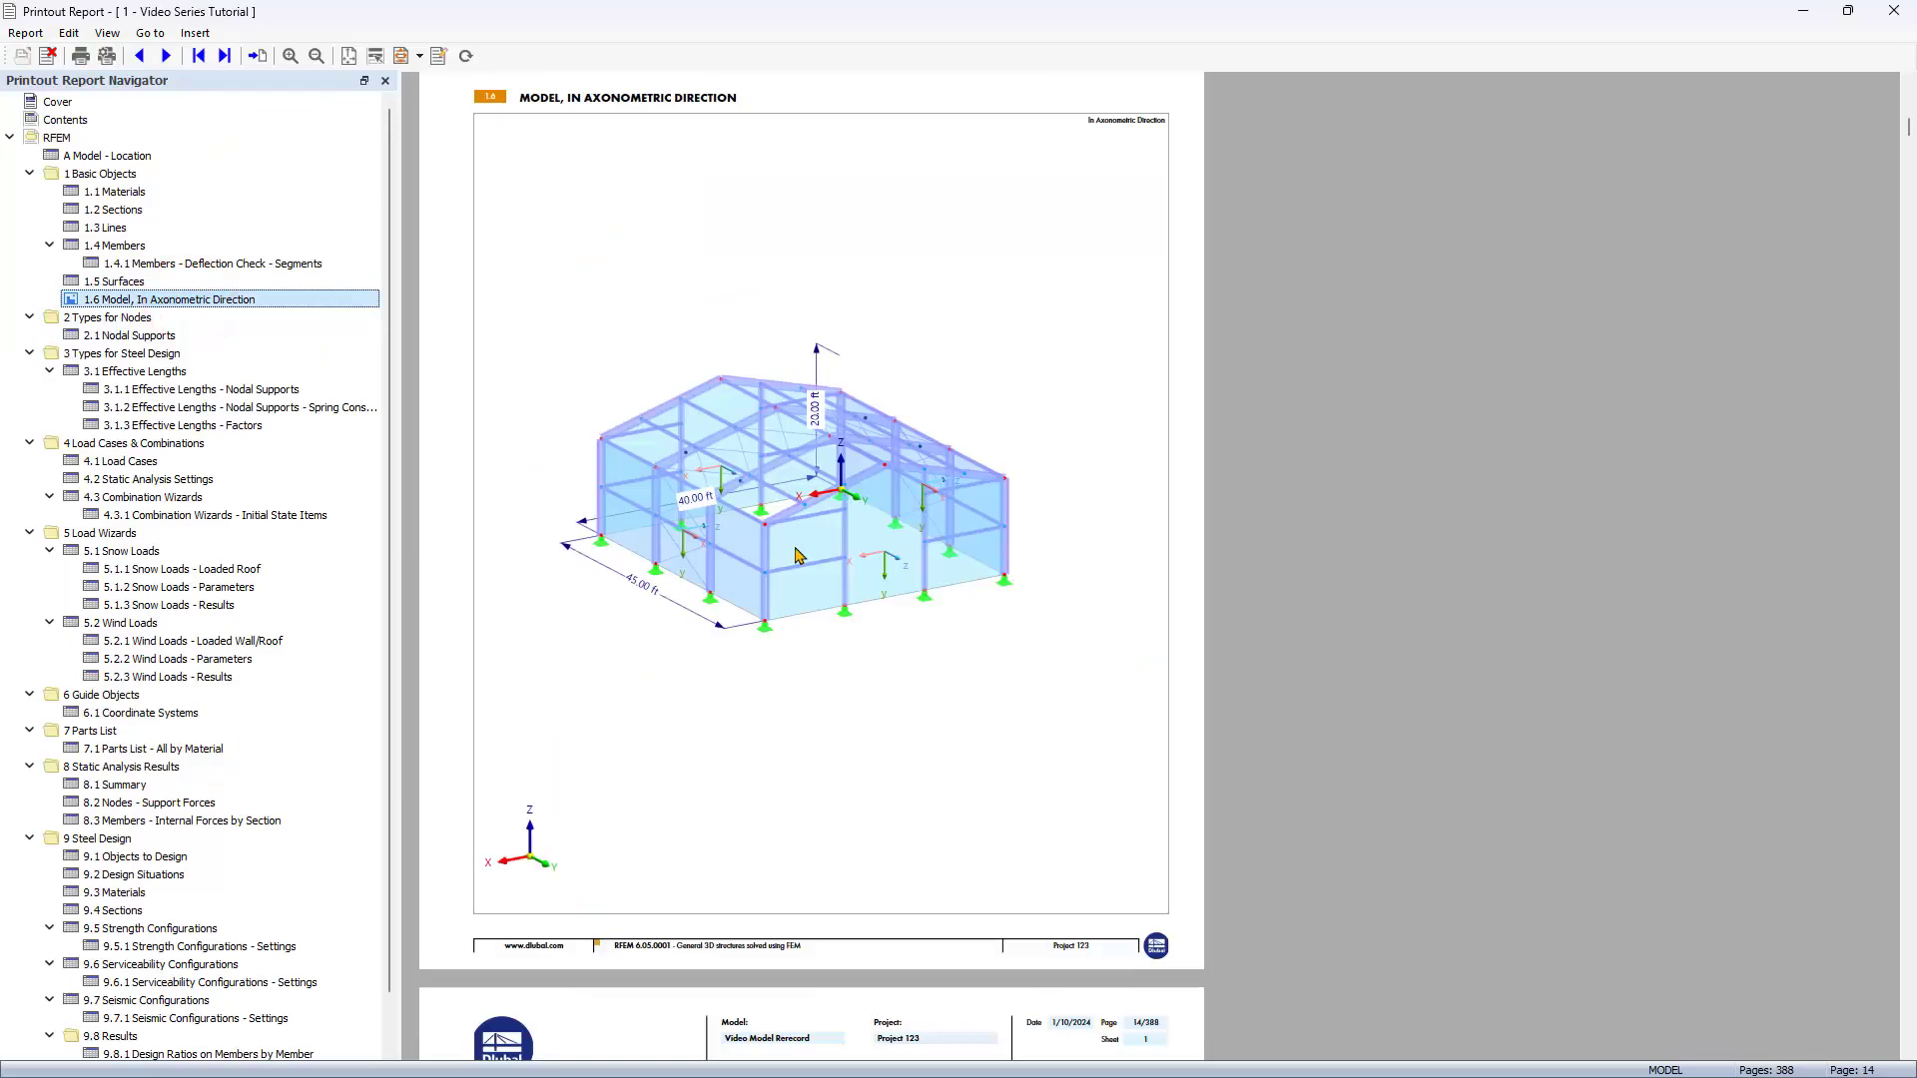
key("alt+Tab")
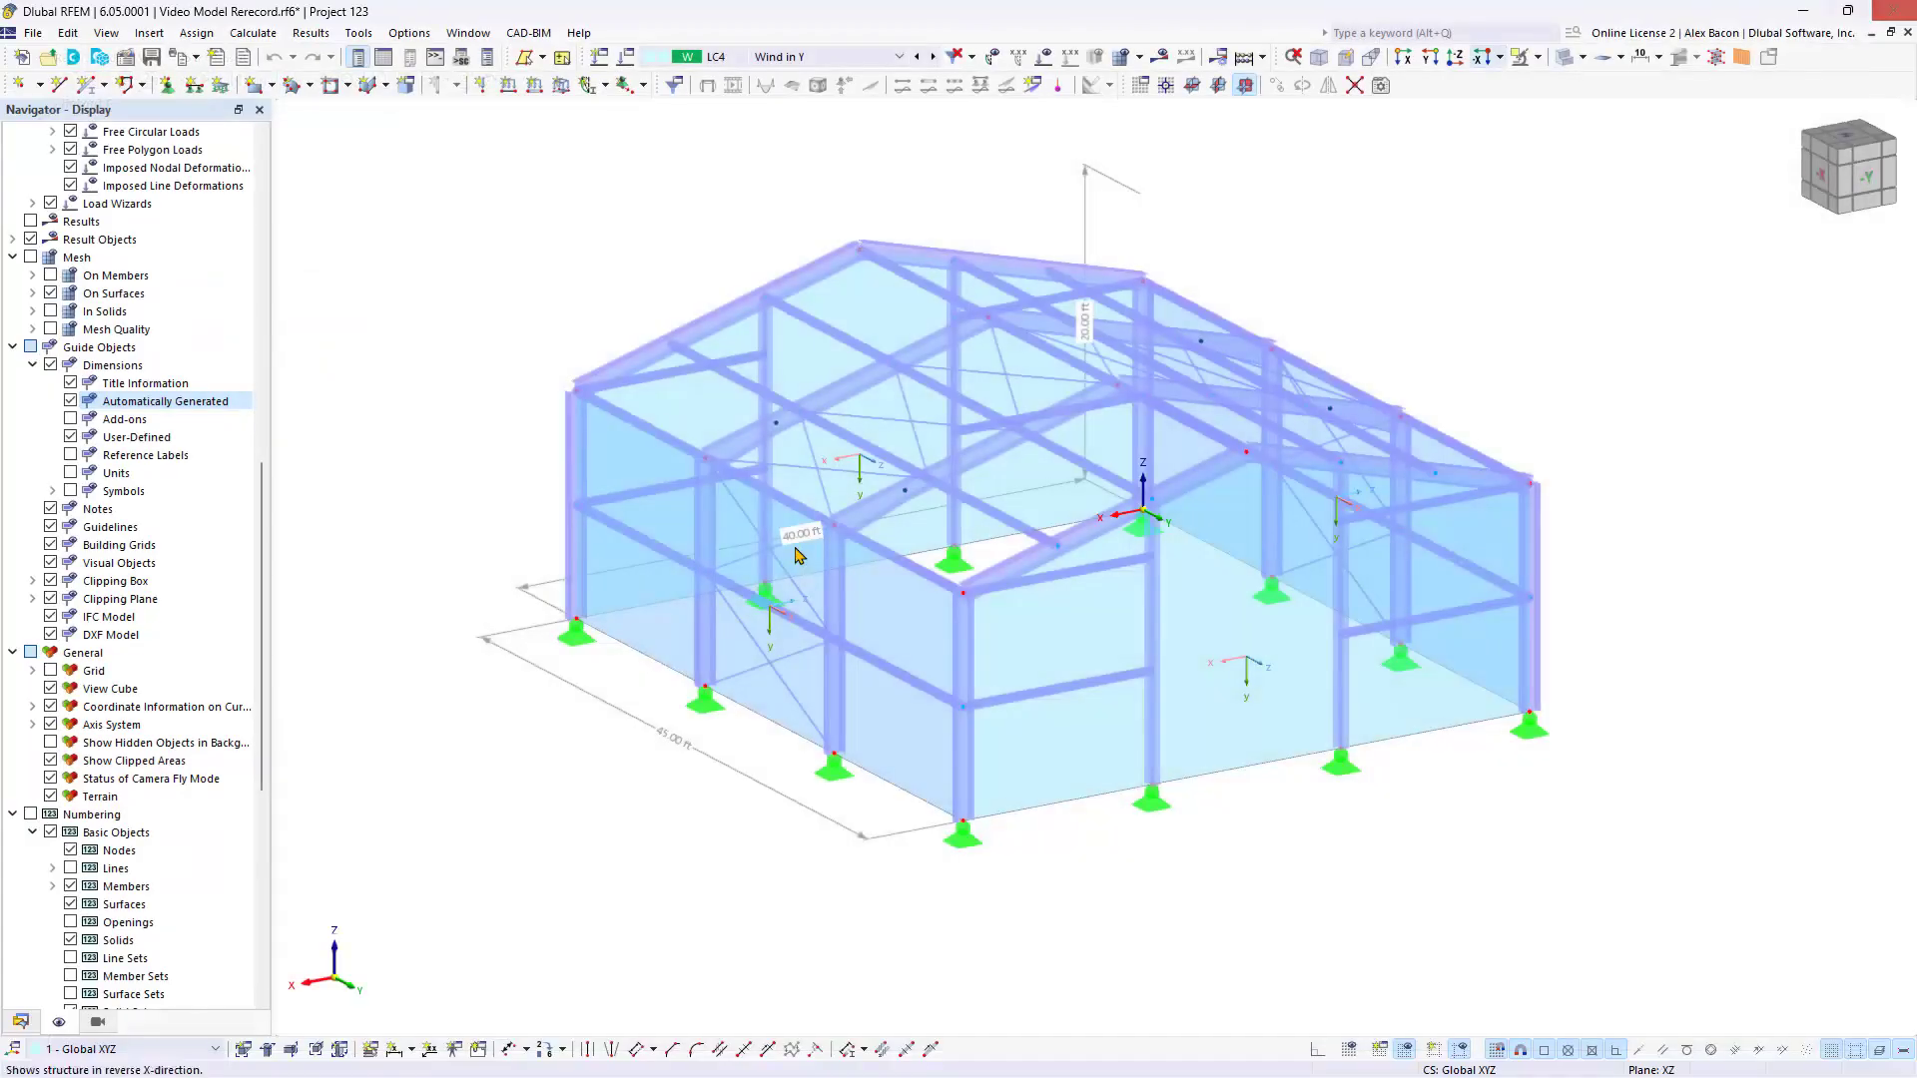
- Start another graphic printout to the Video Series Tutorial report and set the window to print to Multi print
left_click(198, 58)
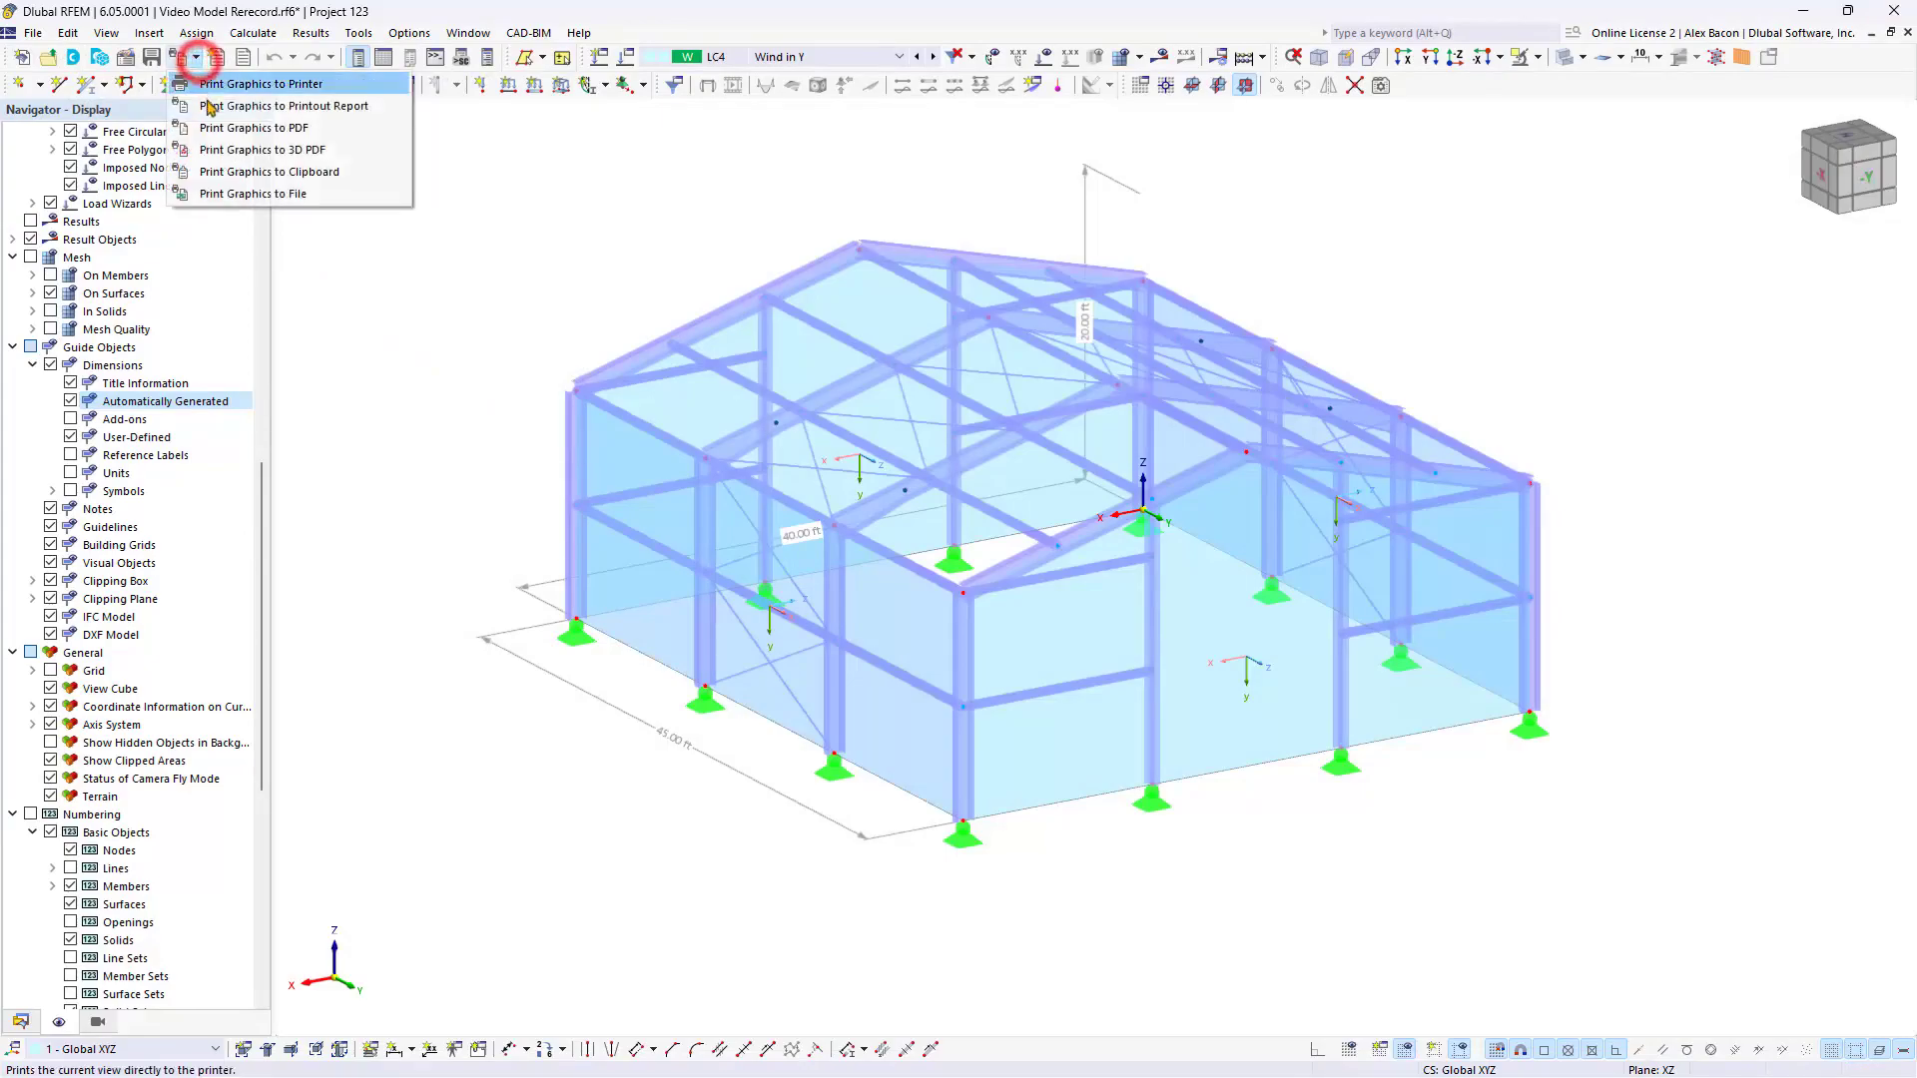
left_click(198, 58)
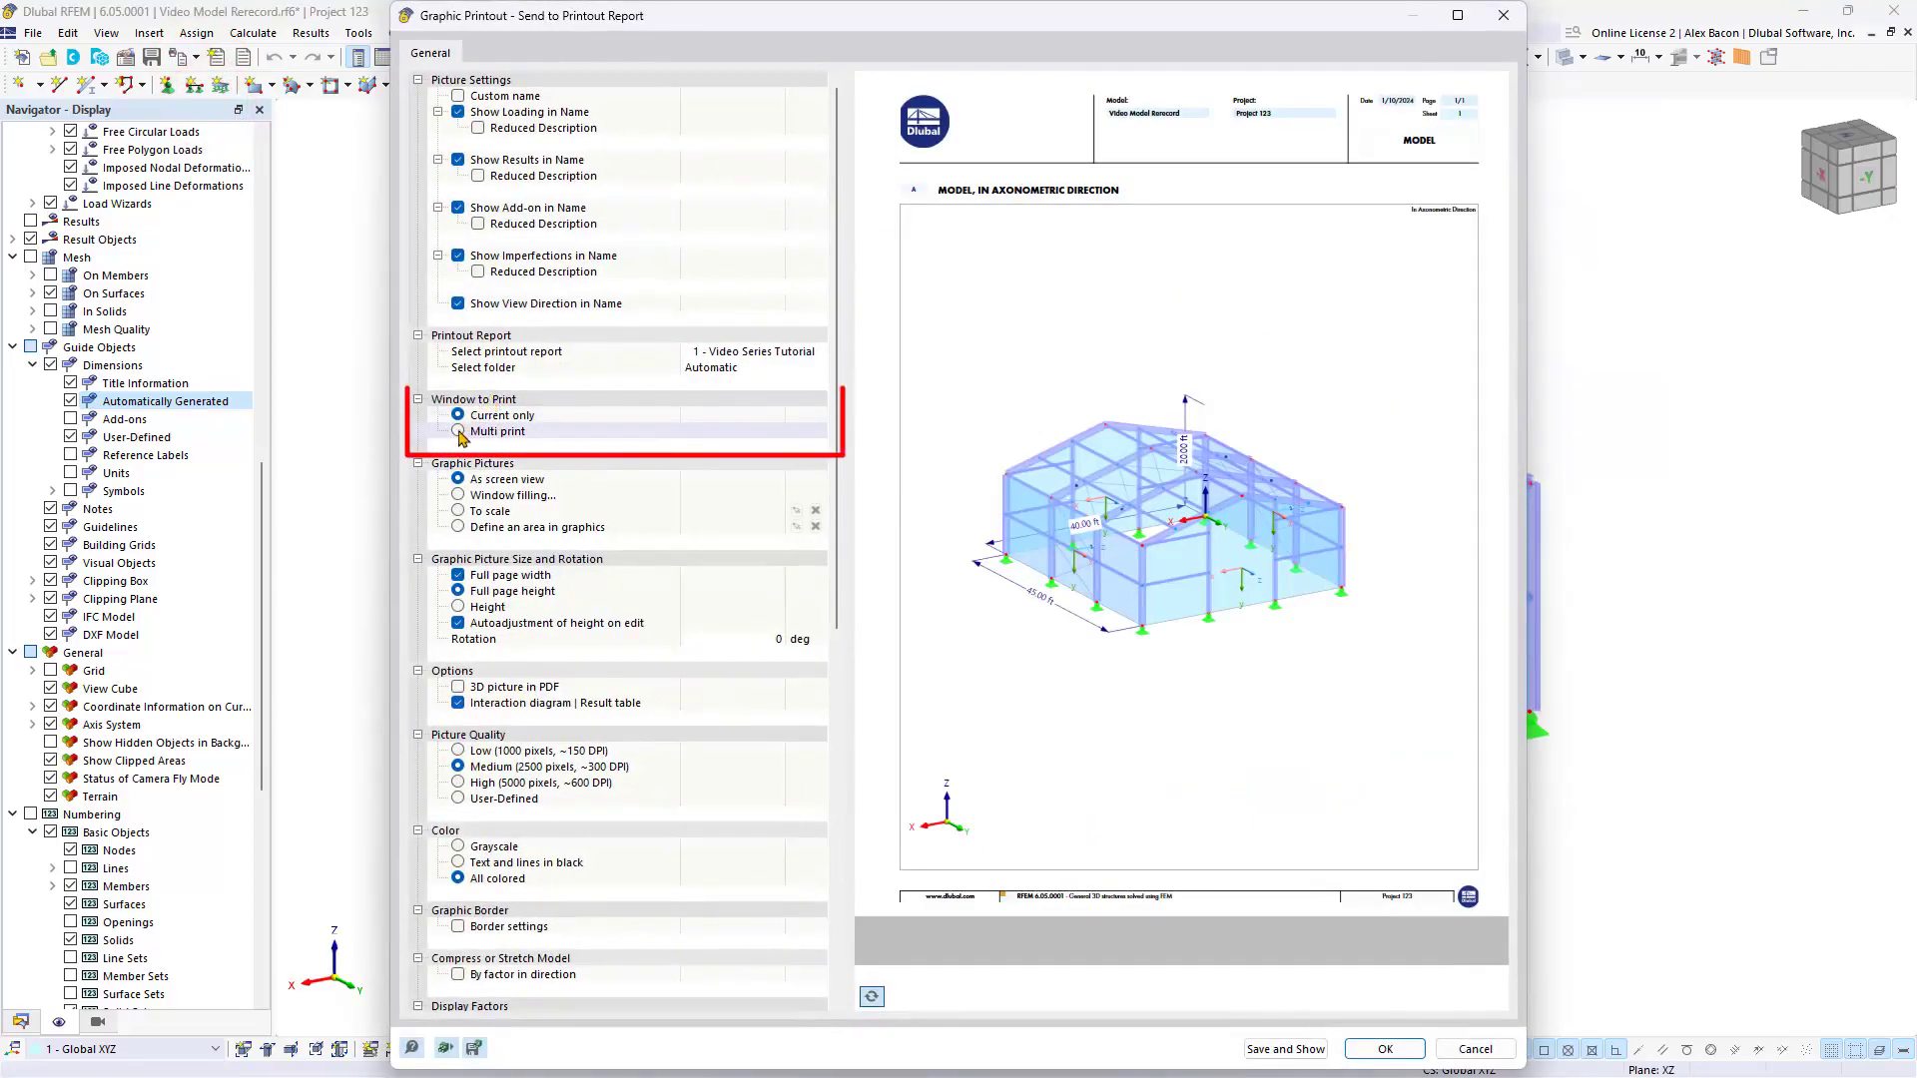
left_click(459, 433)
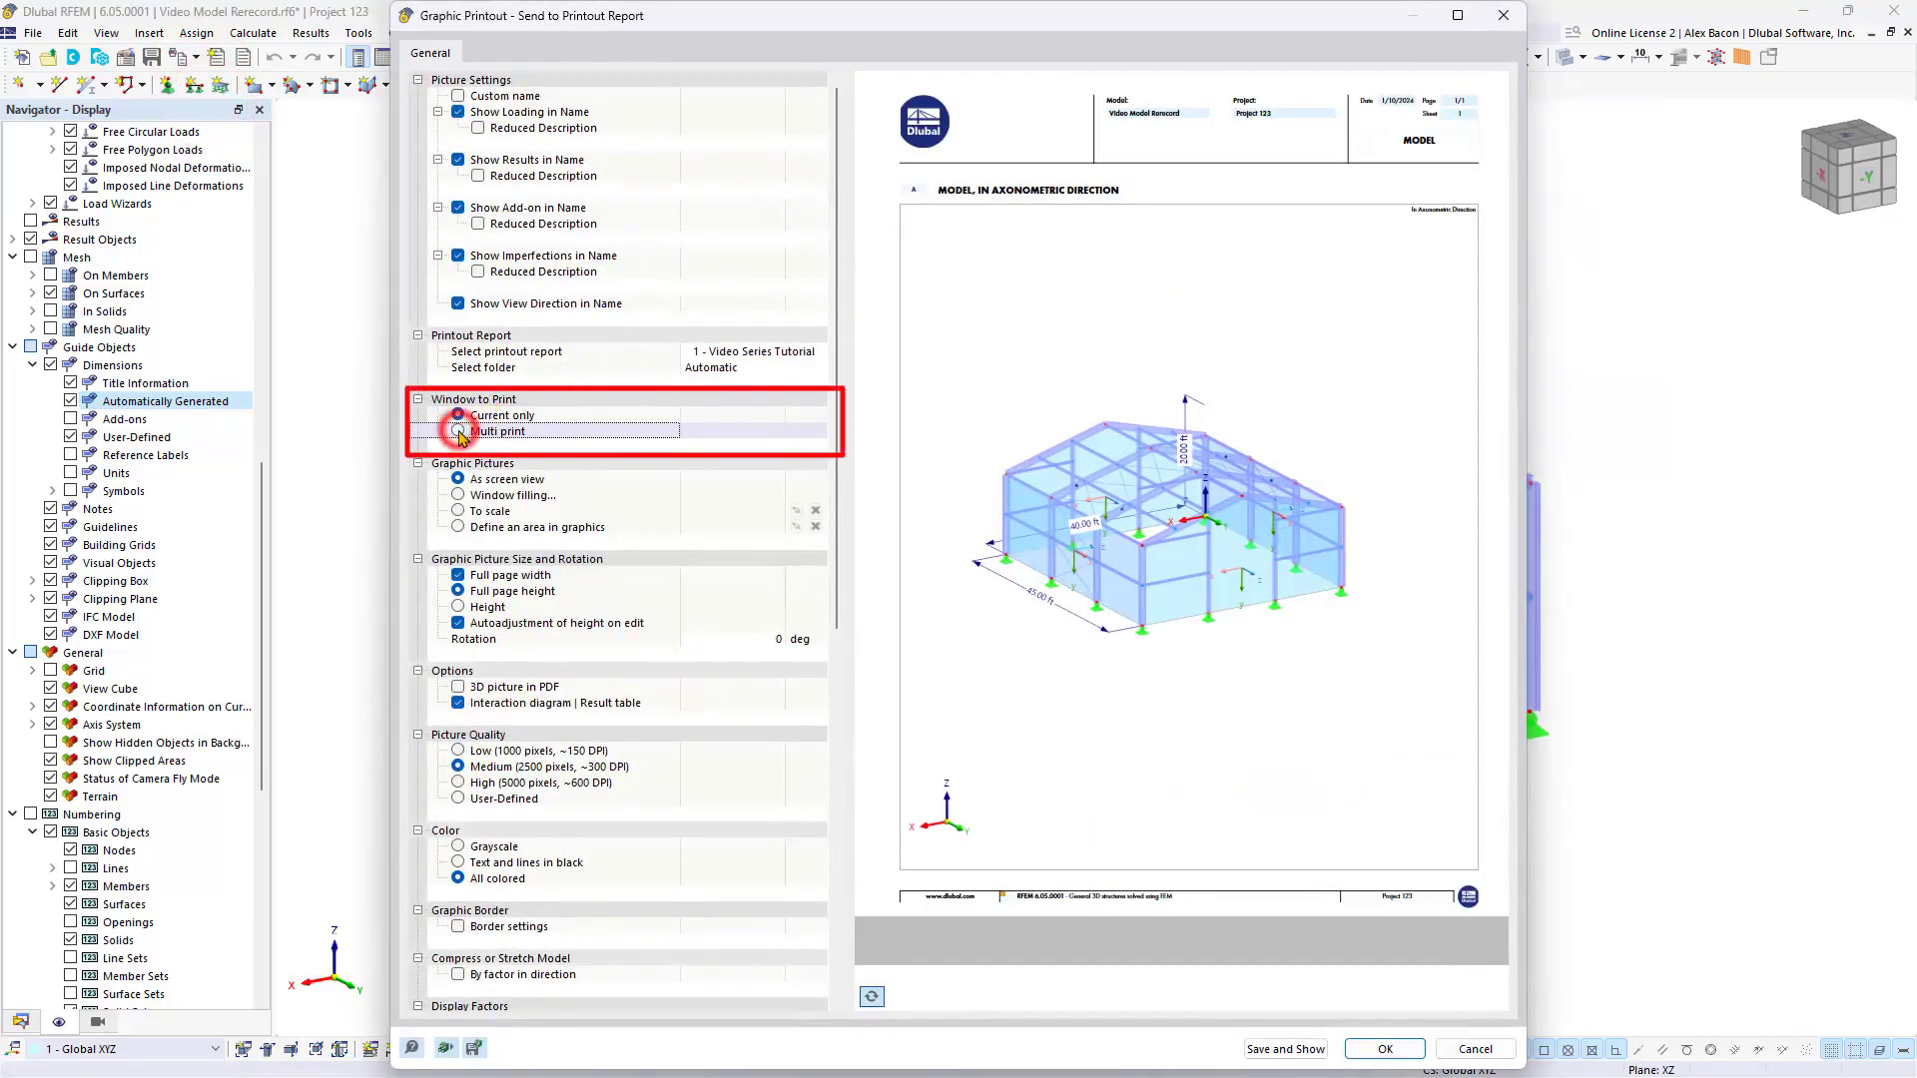
left_click(459, 431)
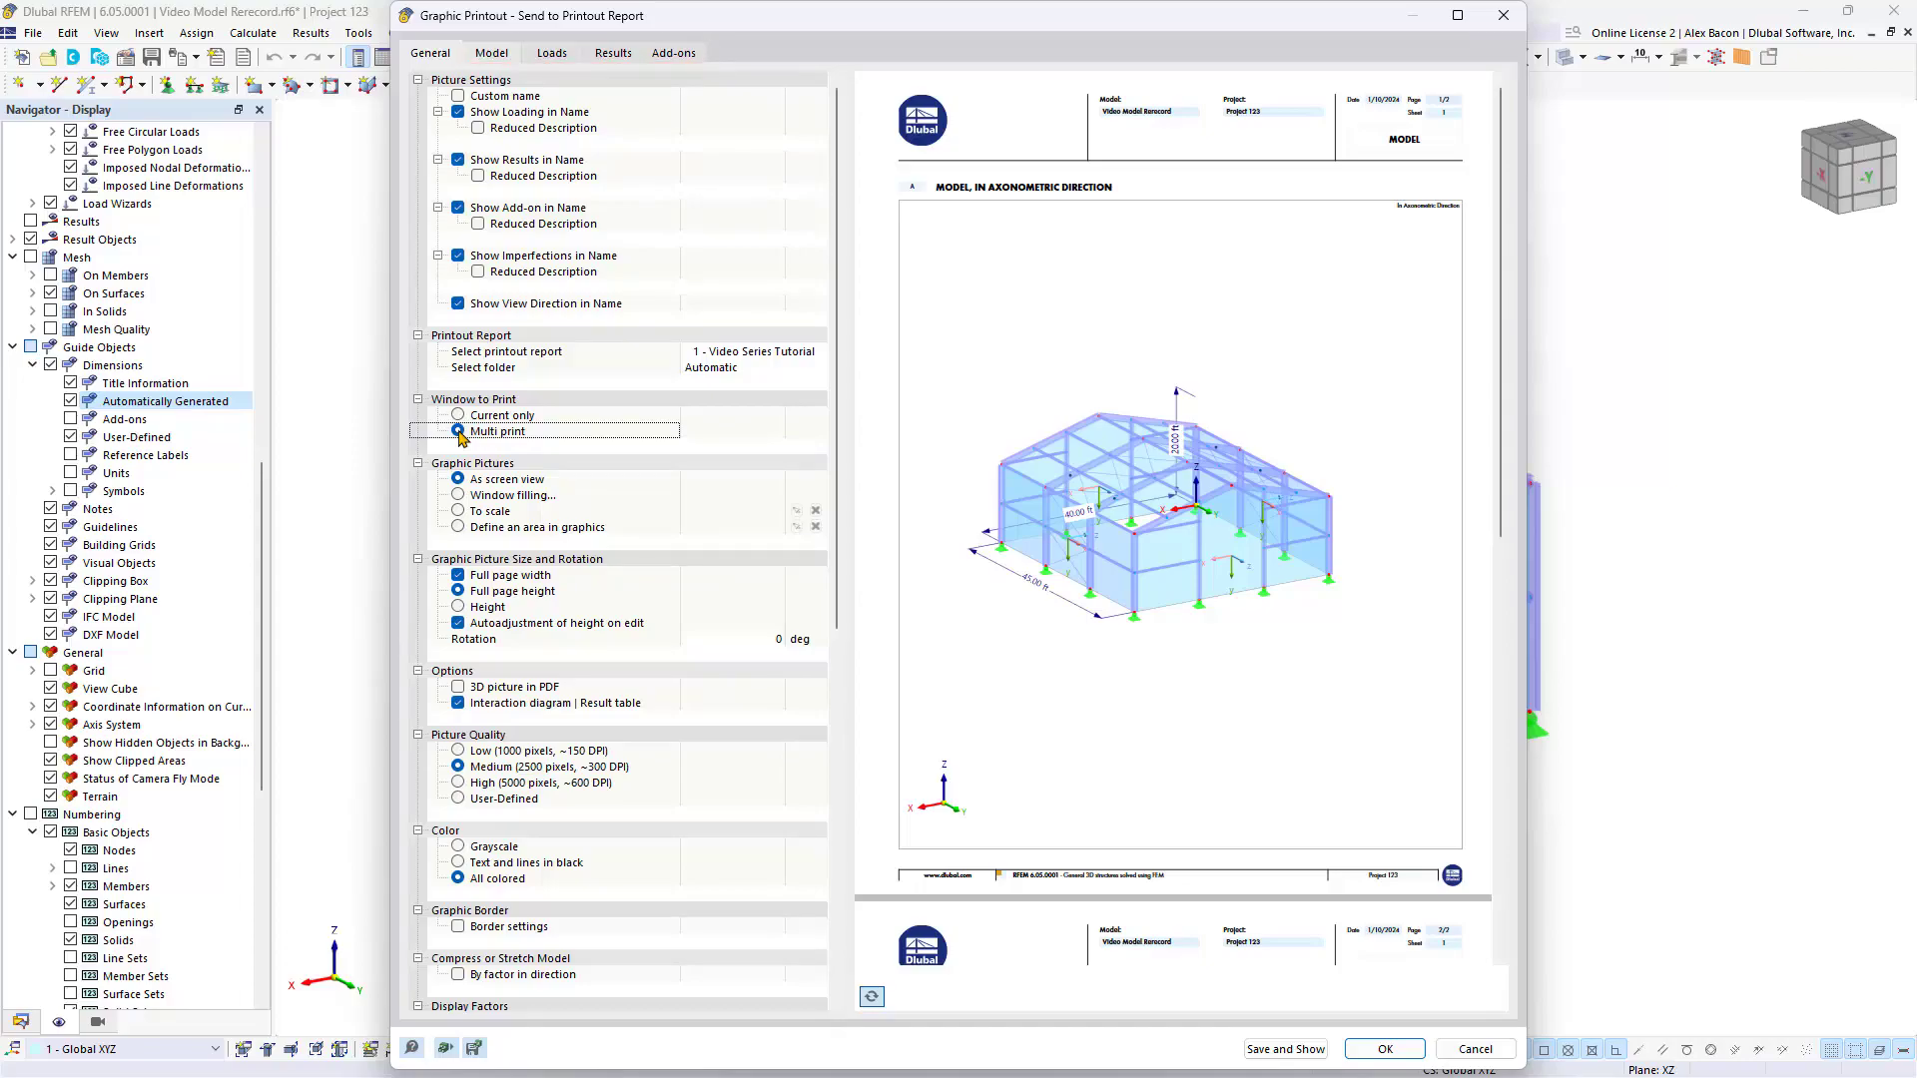
- Enable results graphics for load cases and combinations, restricted to the selected load case LC4
left_click(613, 53)
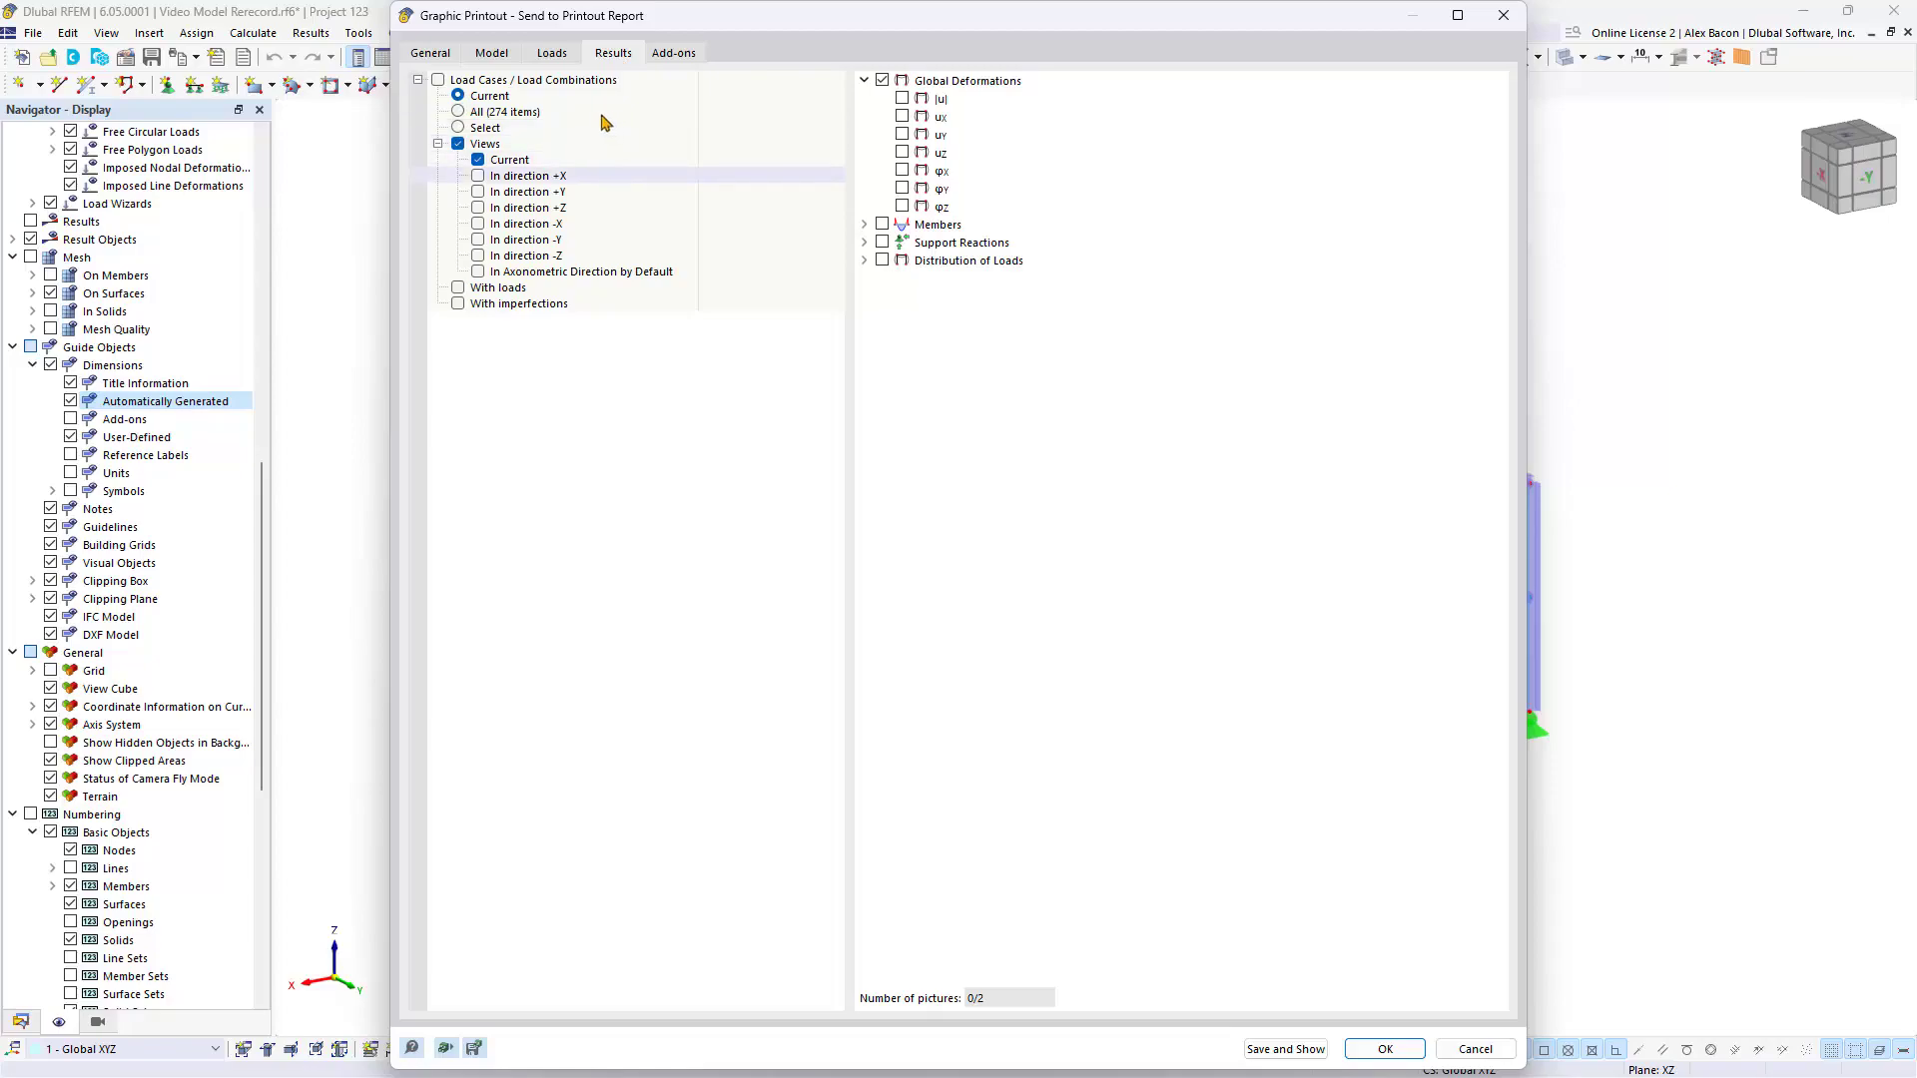
left_click(438, 80)
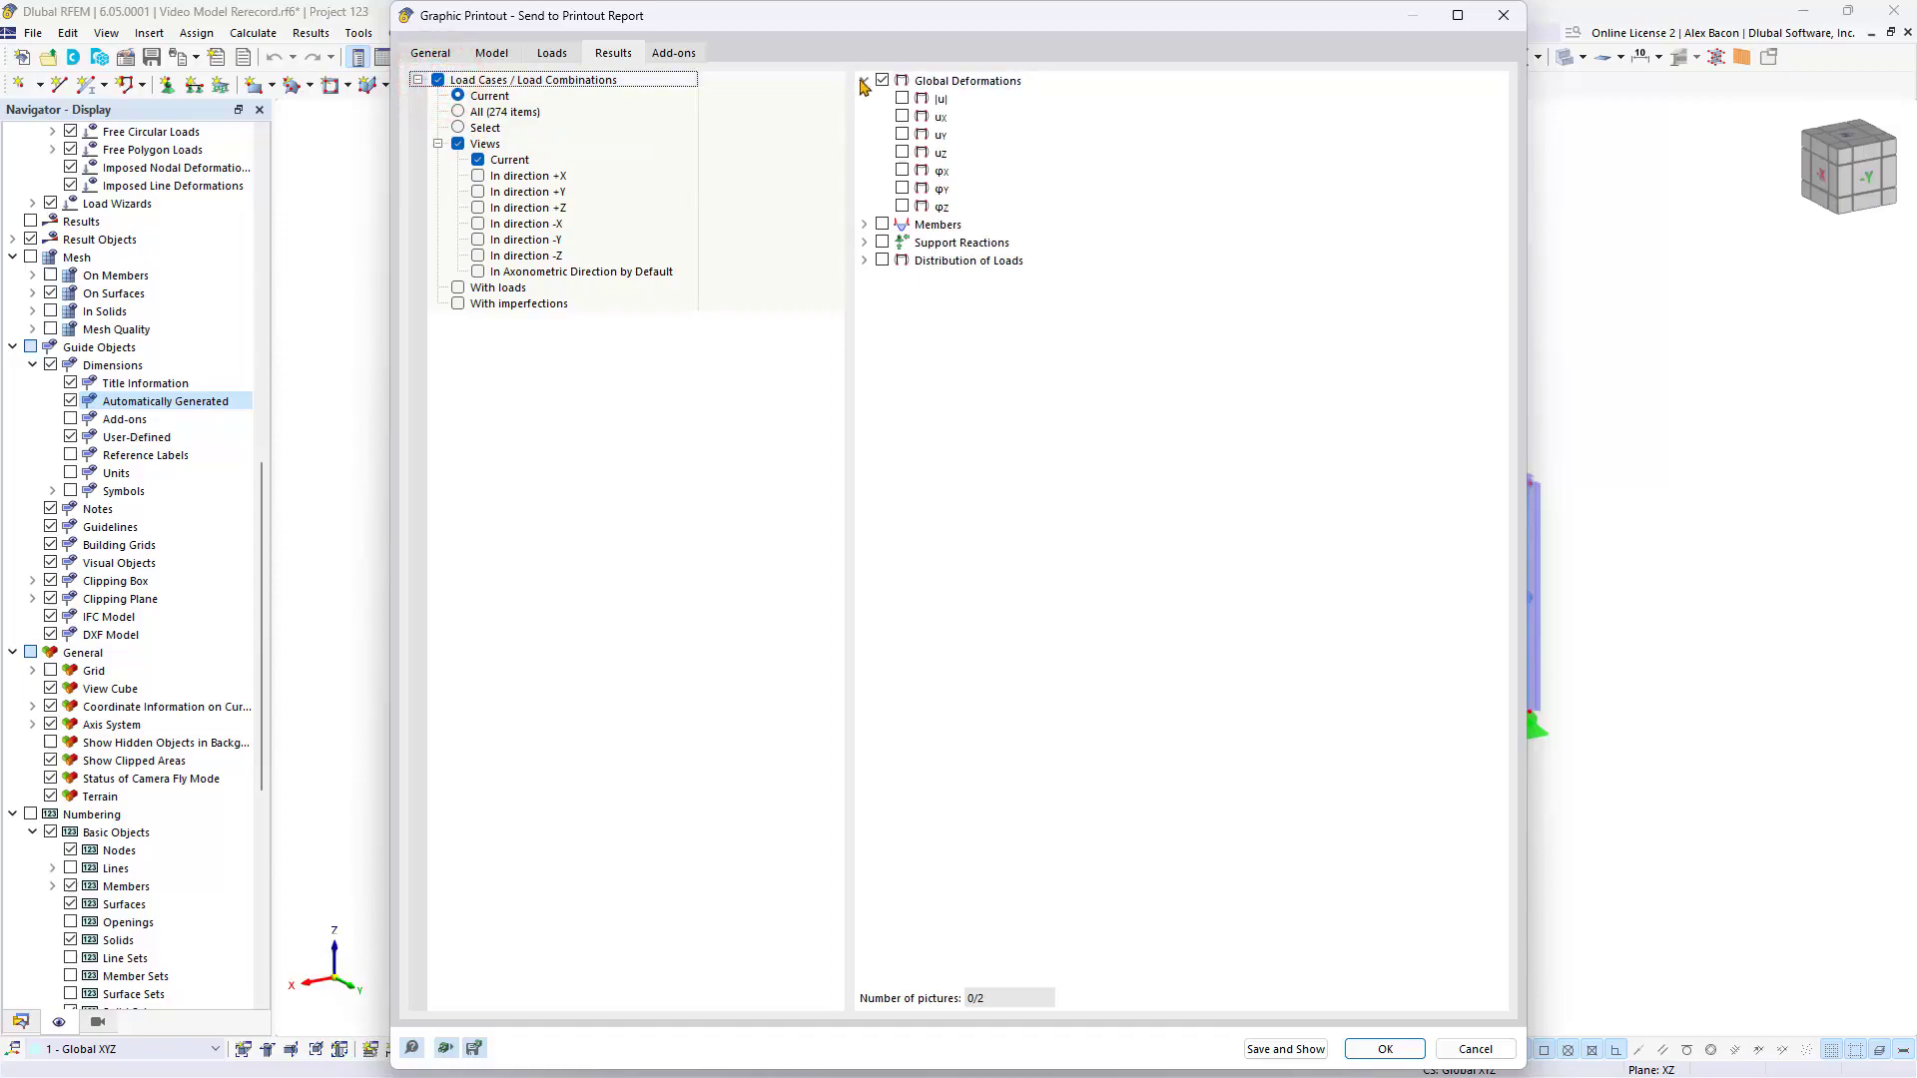
left_click(460, 128)
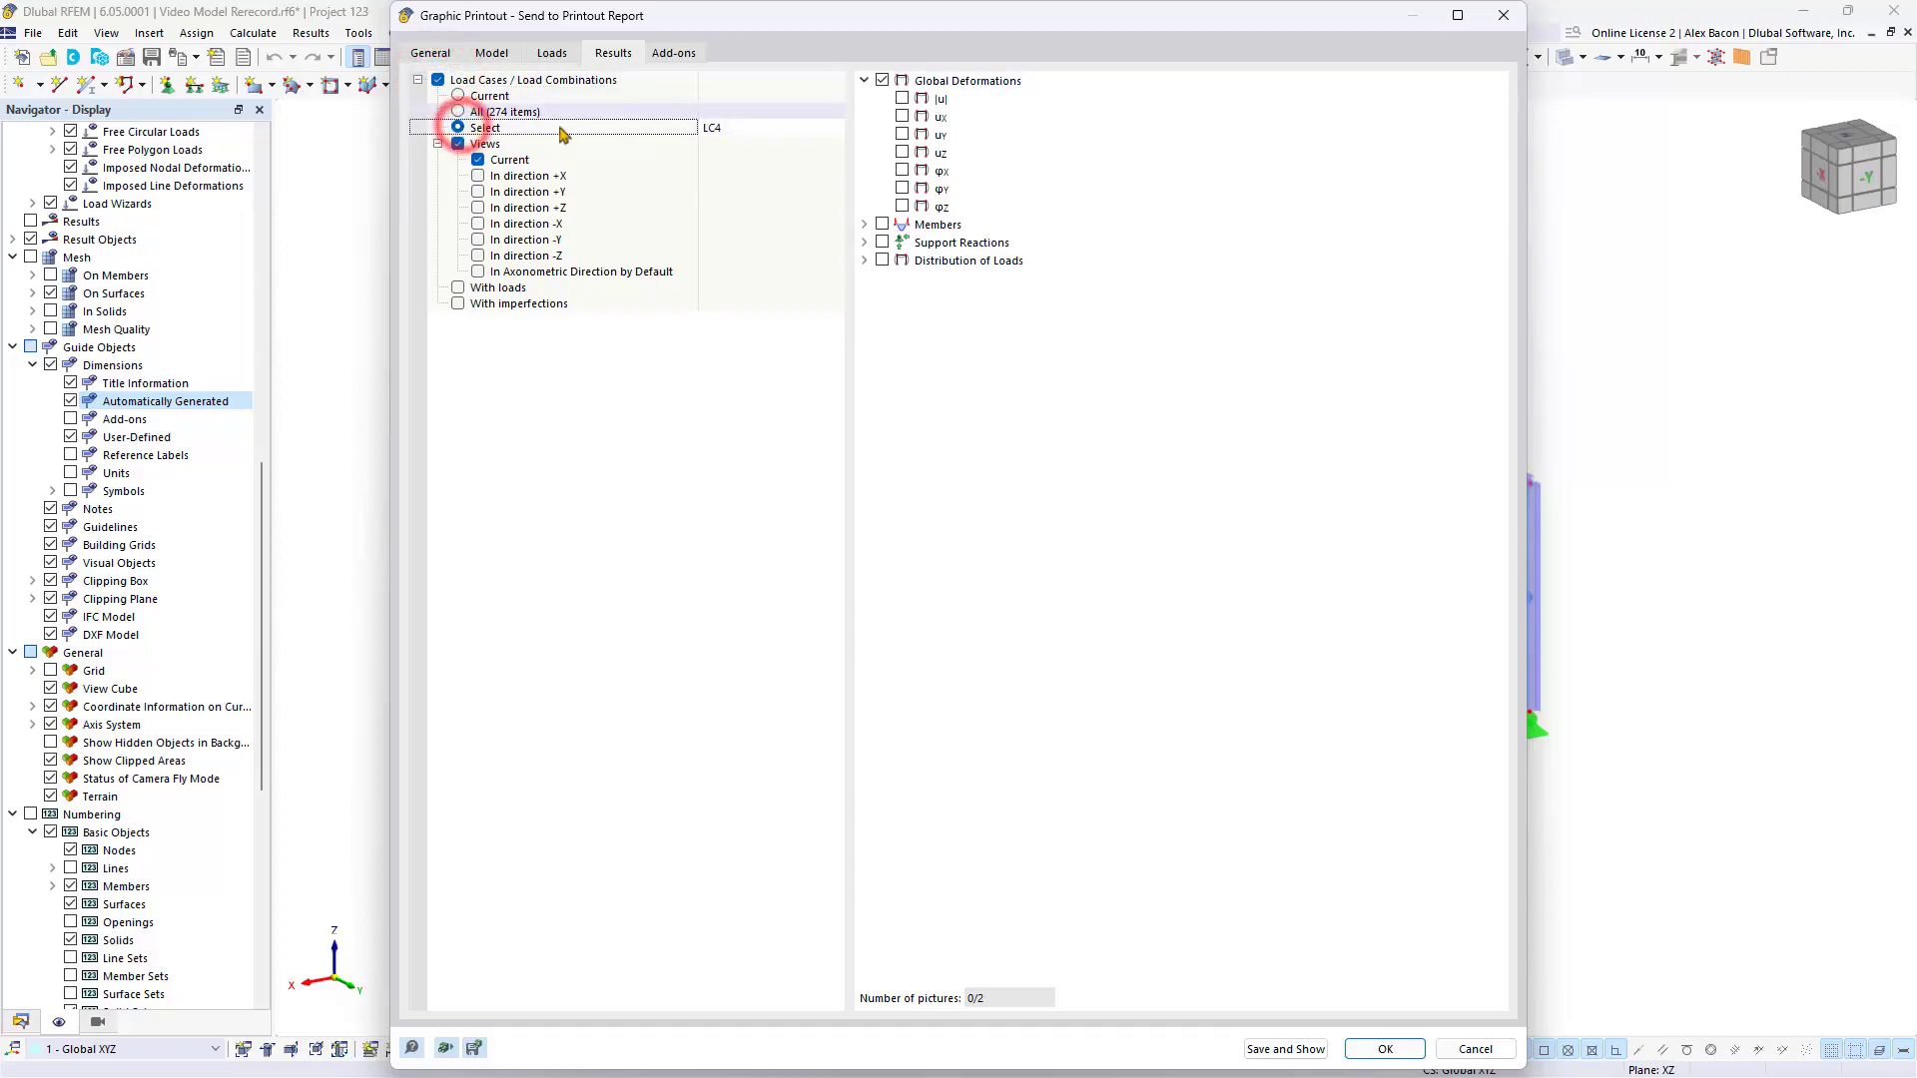
left_click(767, 130)
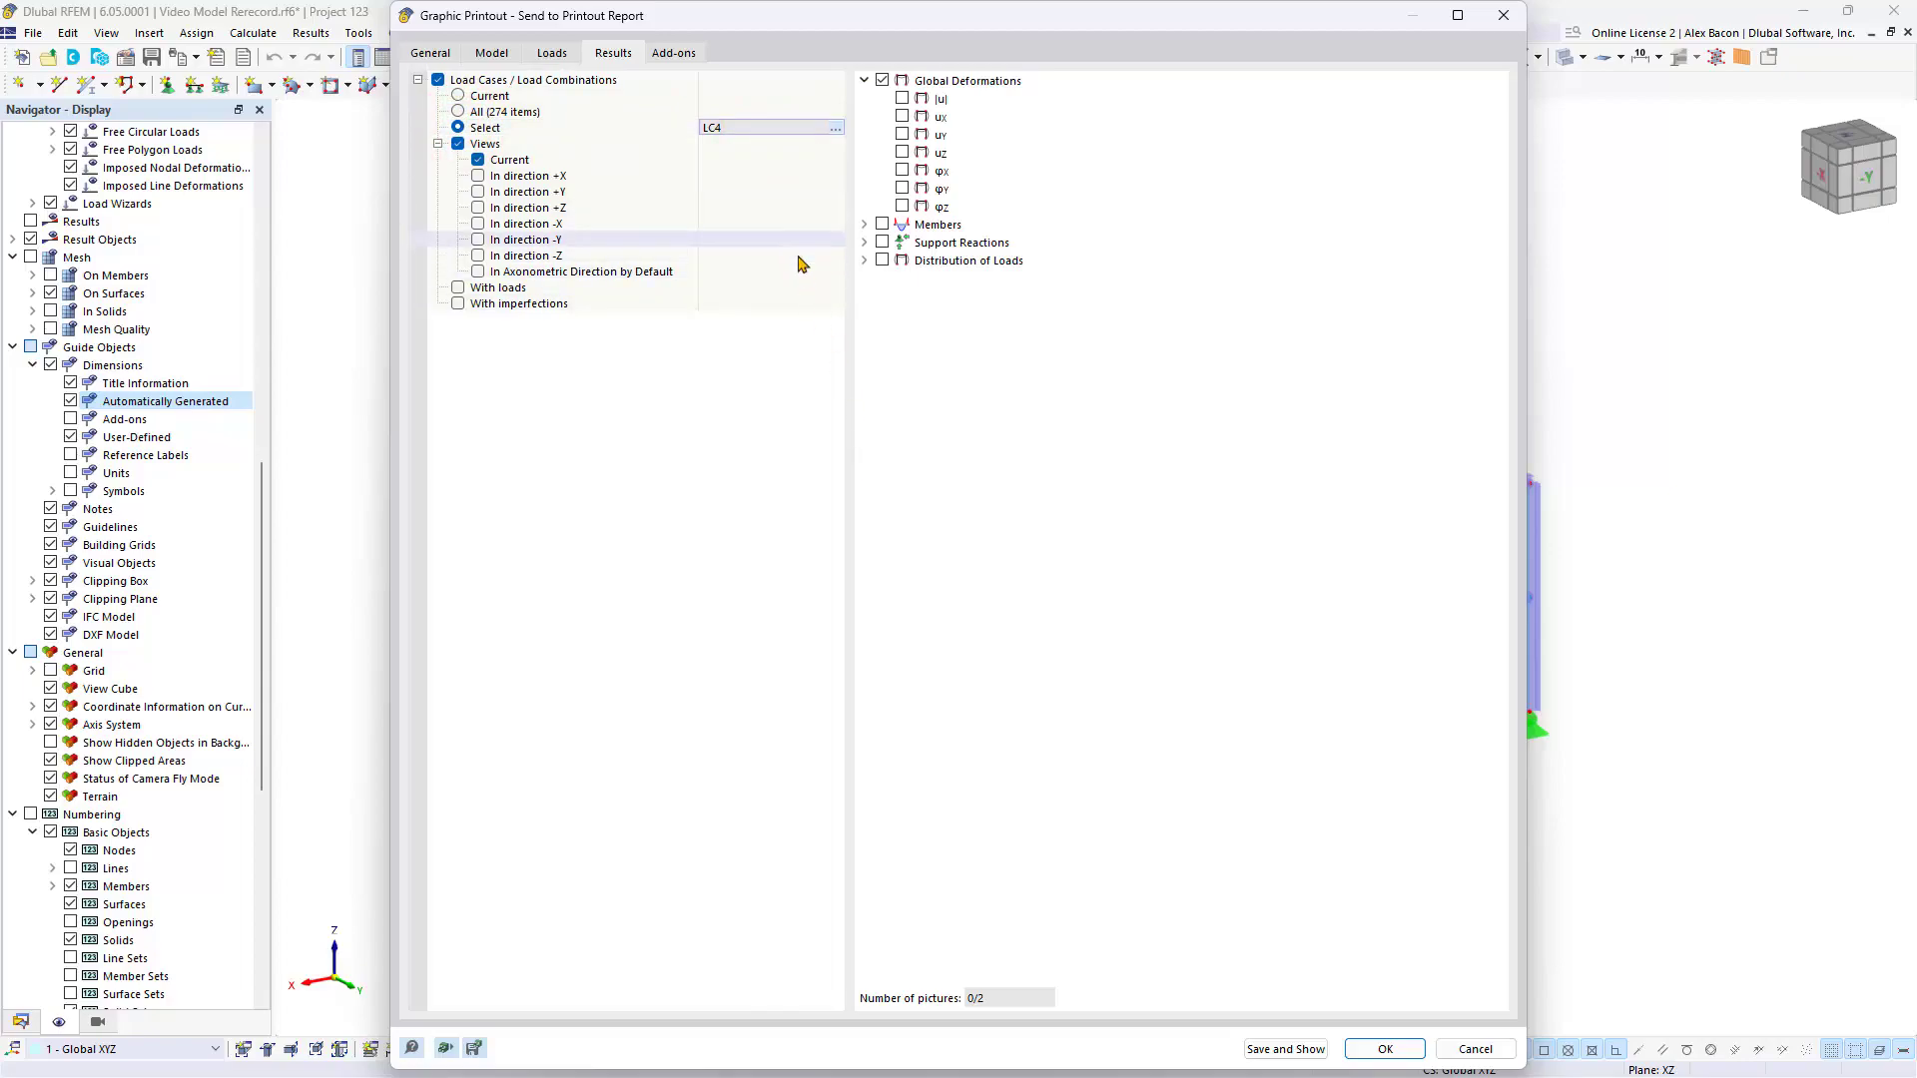
- Check the design add-on graphics settings, save the multi-print to the report and view its LC4 loading page
left_click(674, 52)
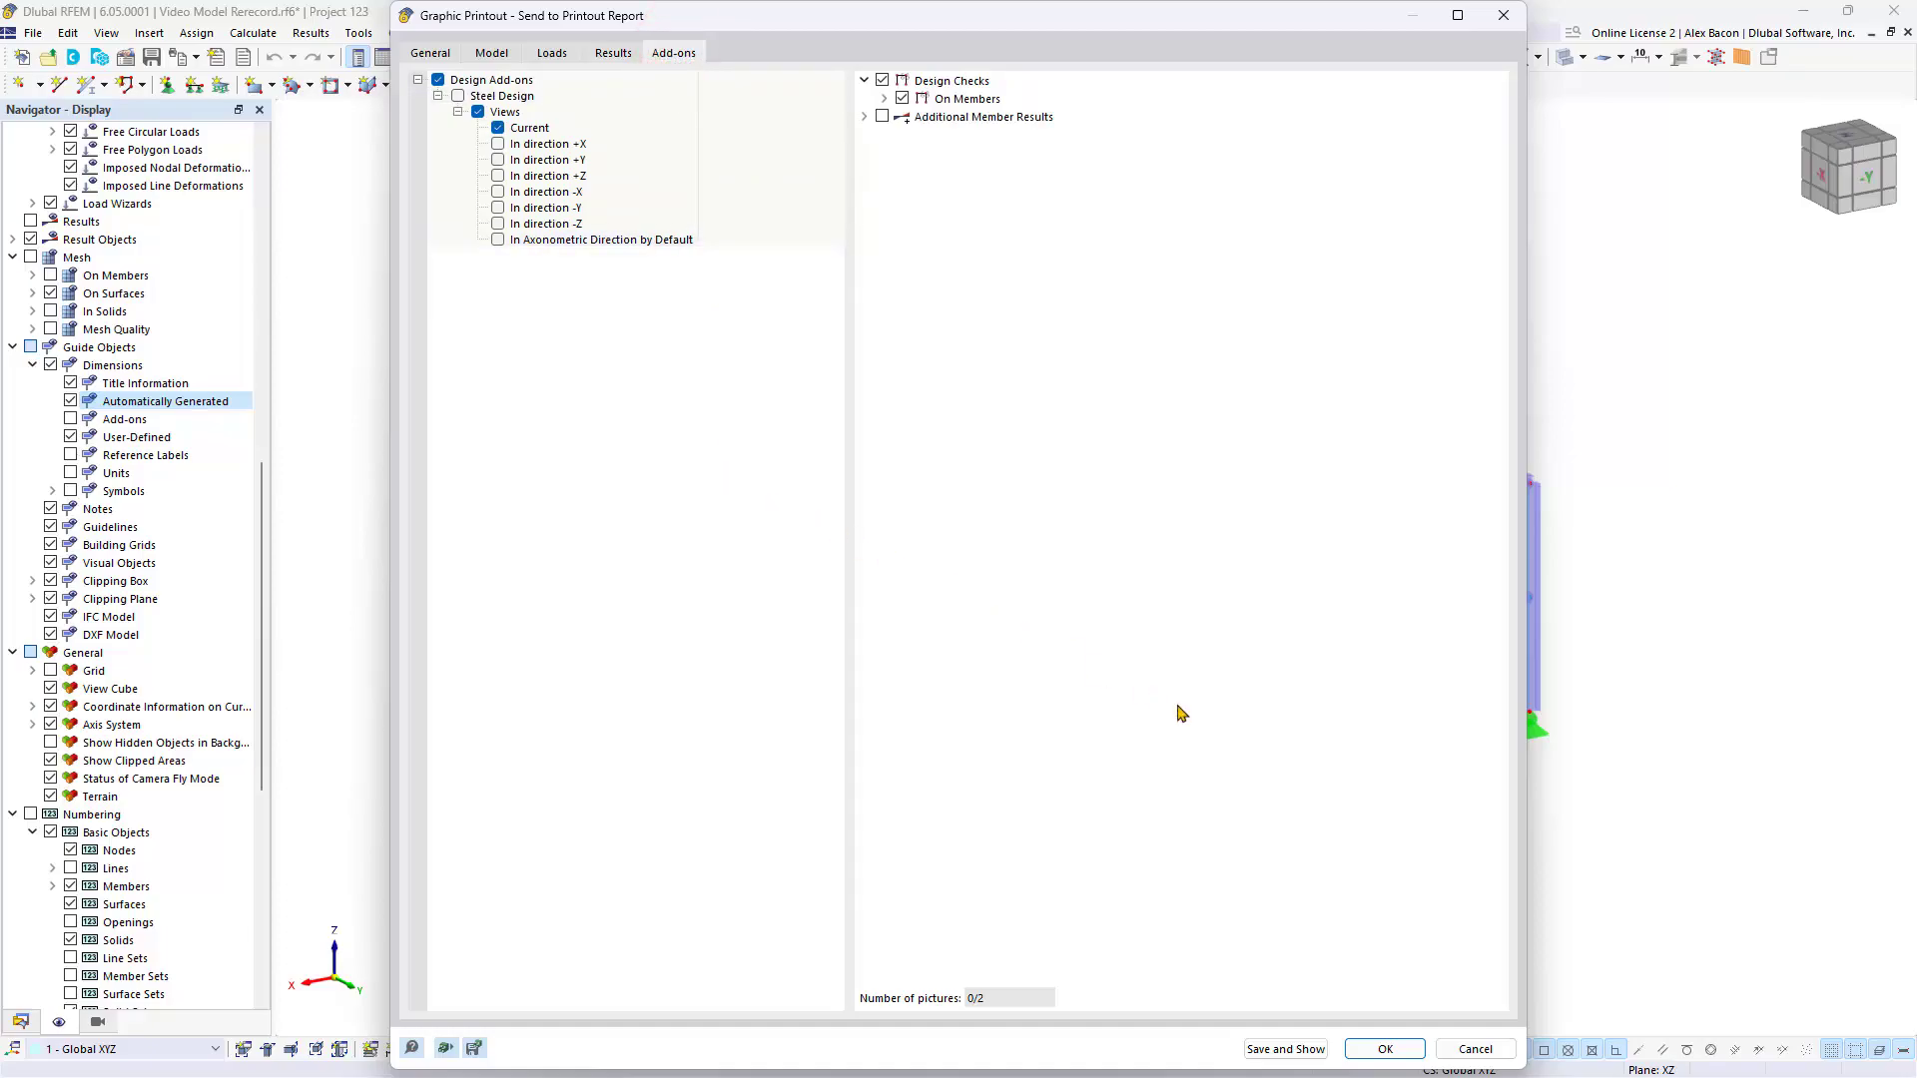
key("Escape")
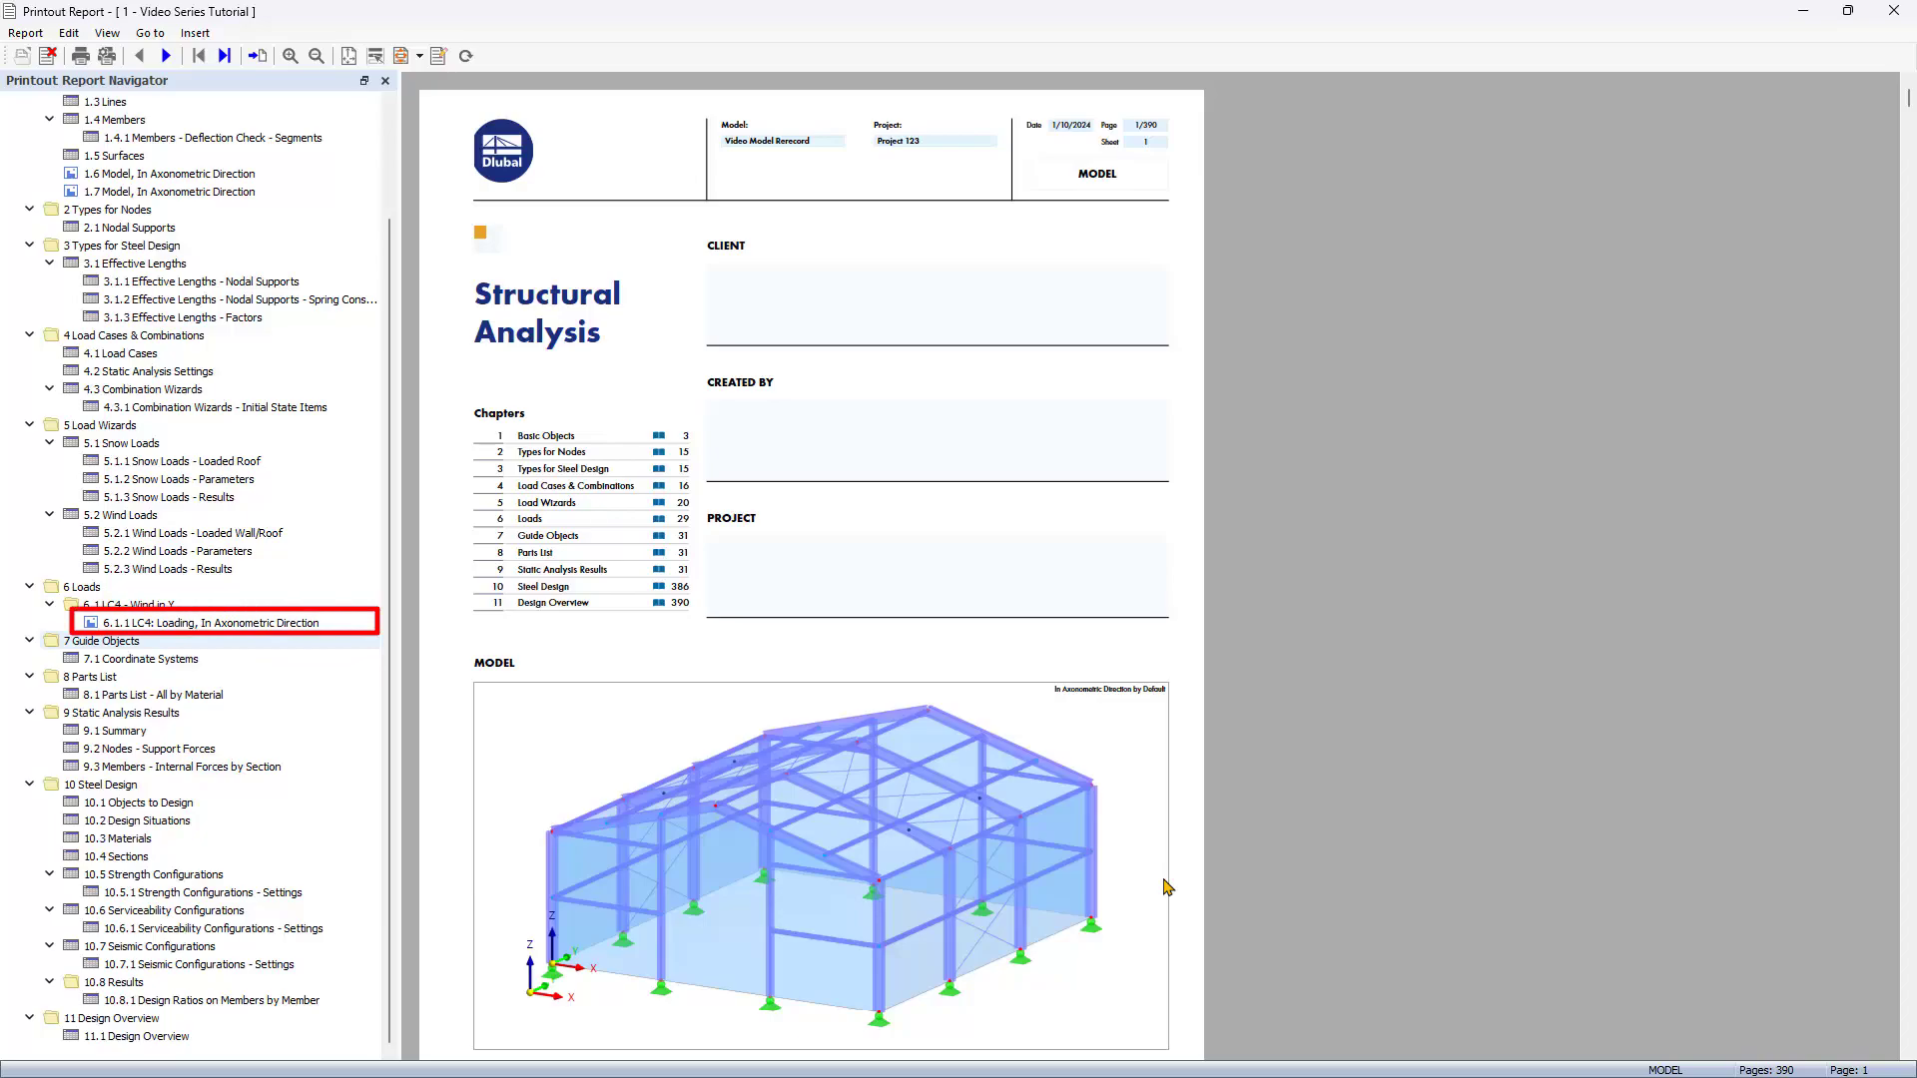
left_click(275, 625)
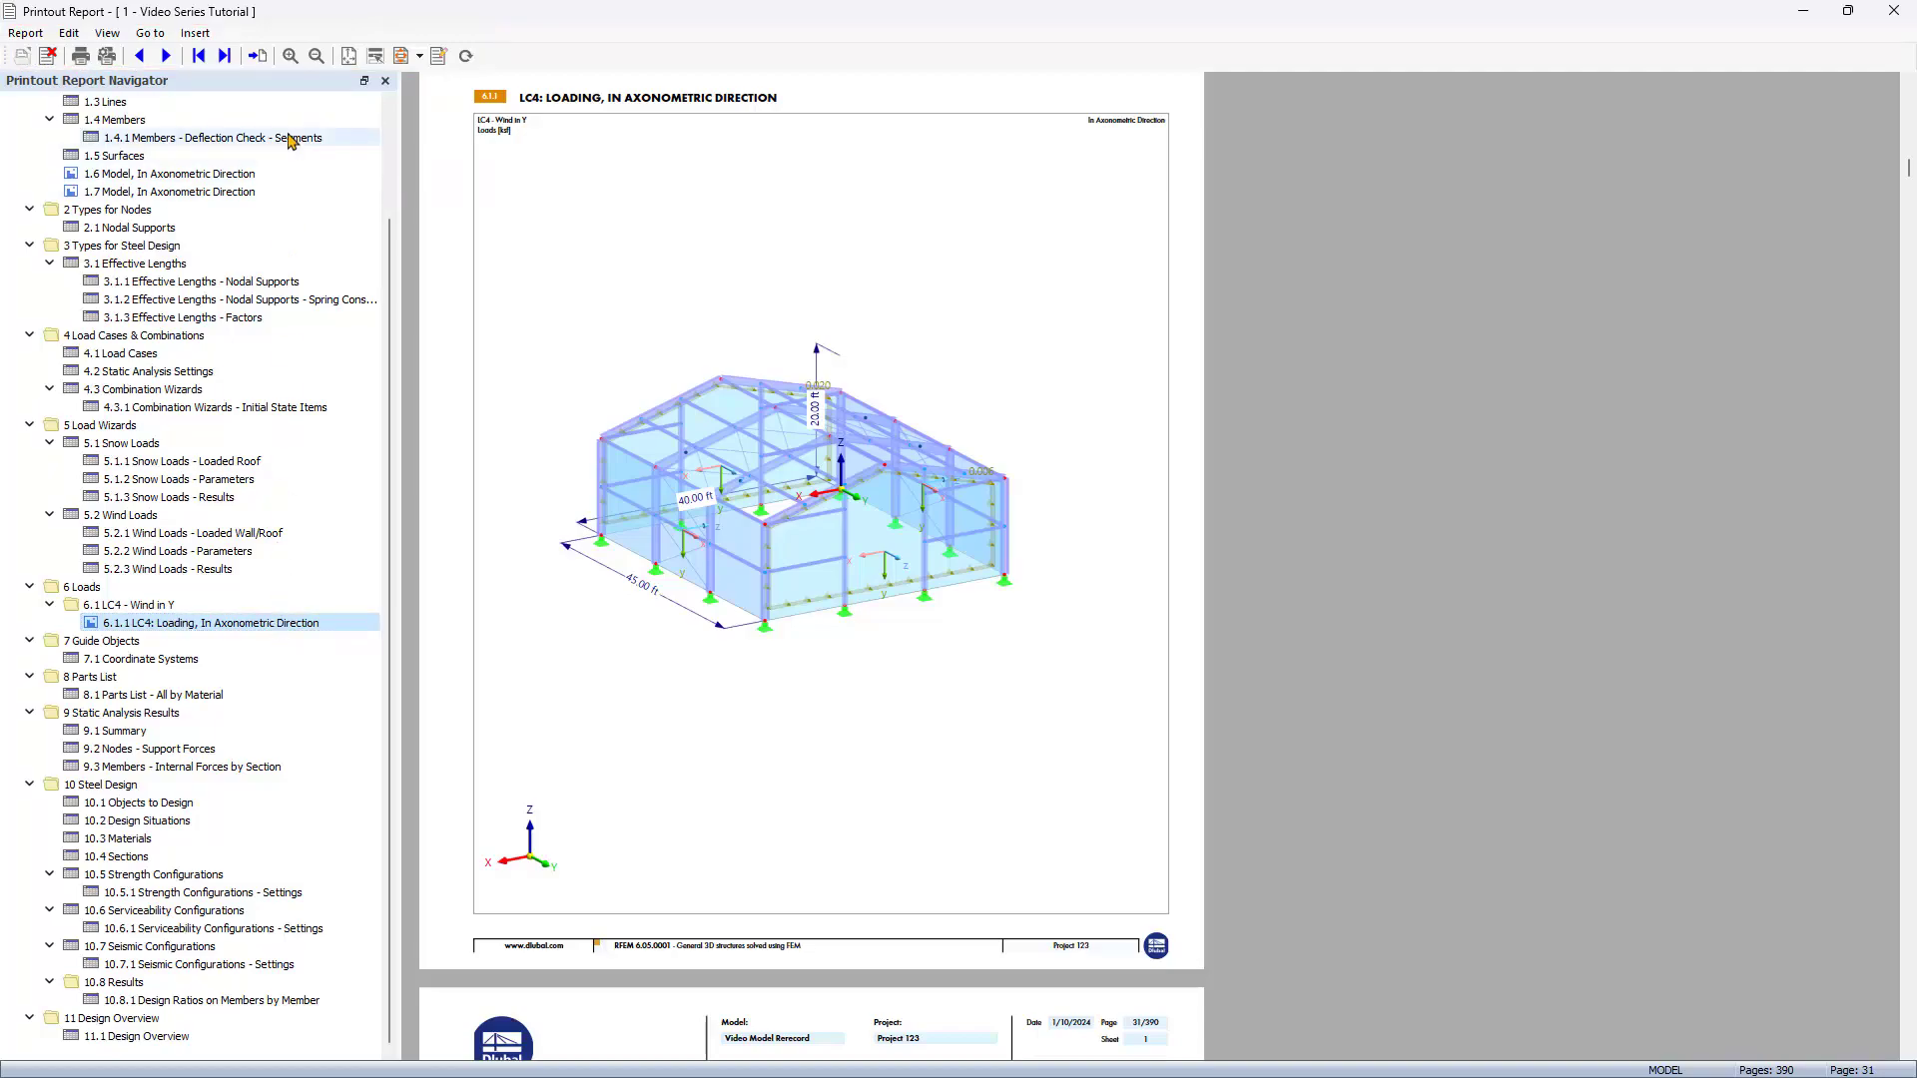
left_click(25, 33)
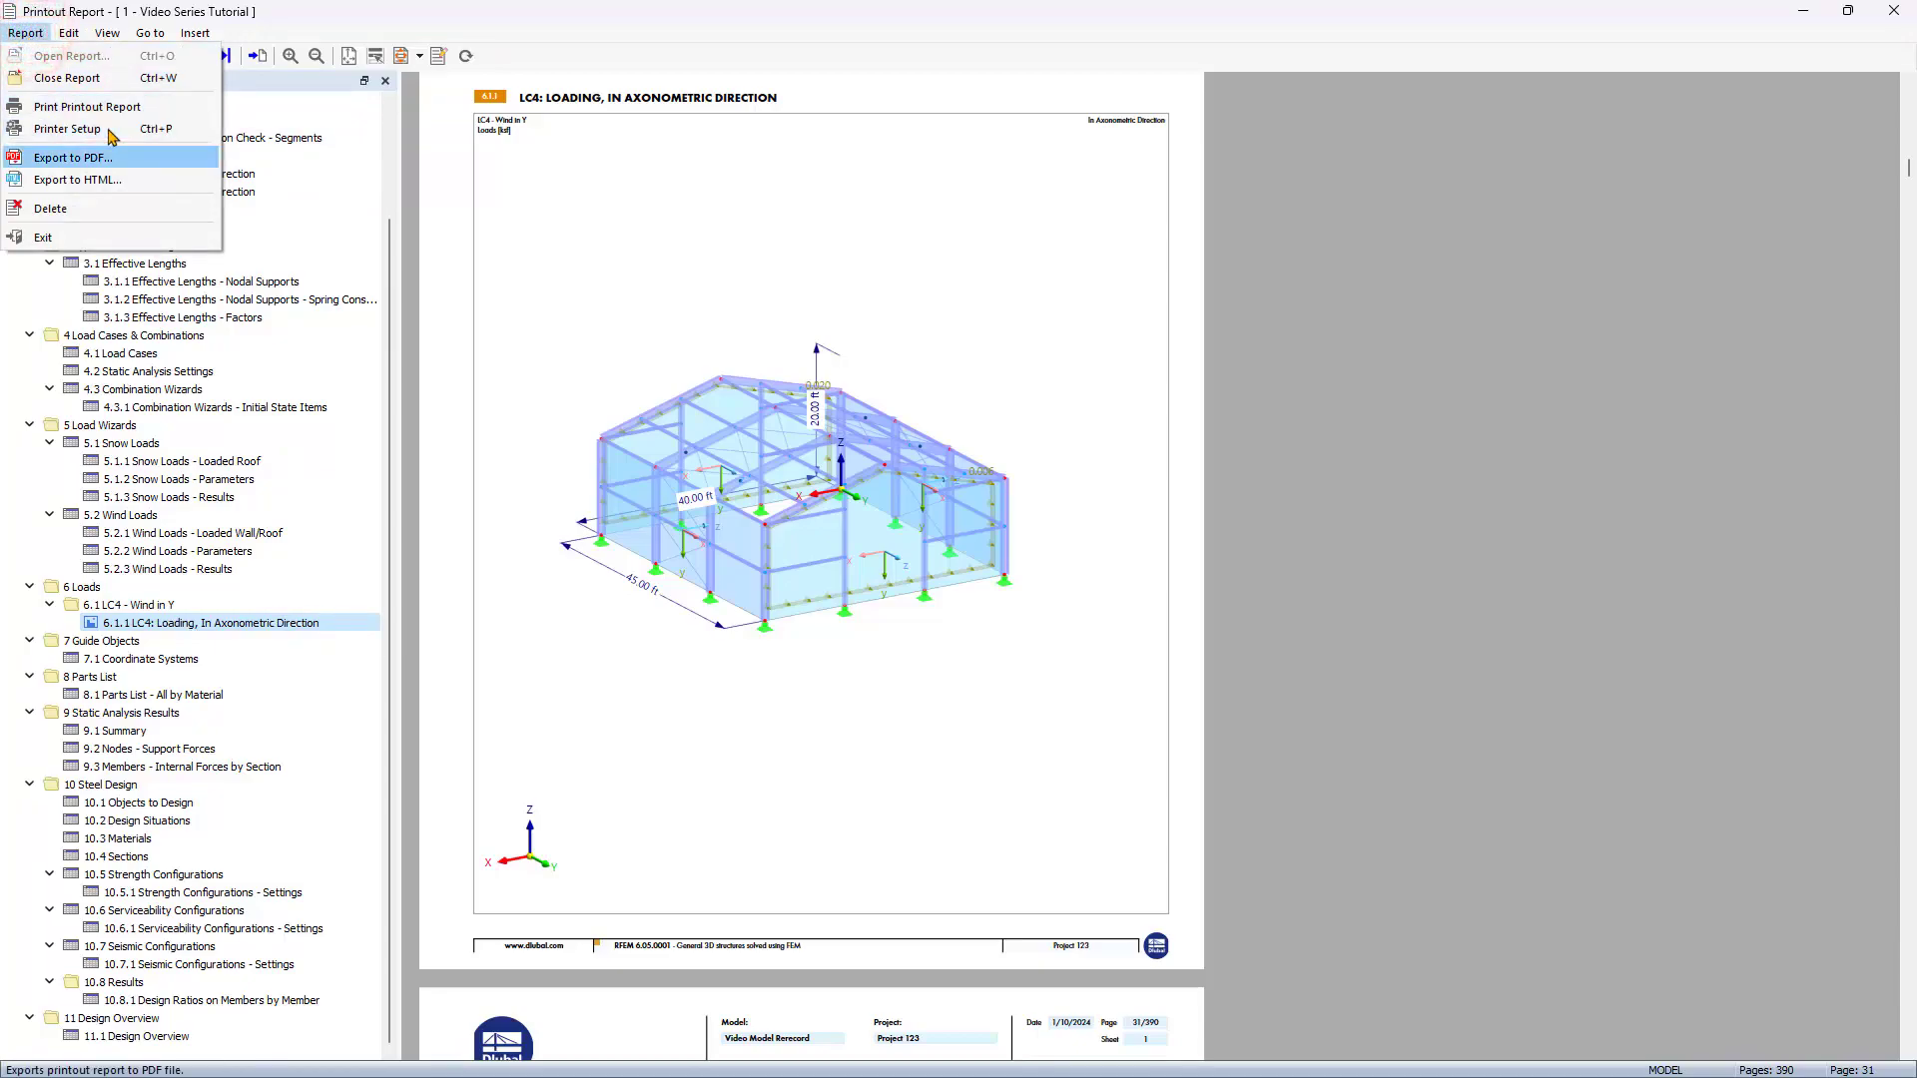
left_click(1248, 408)
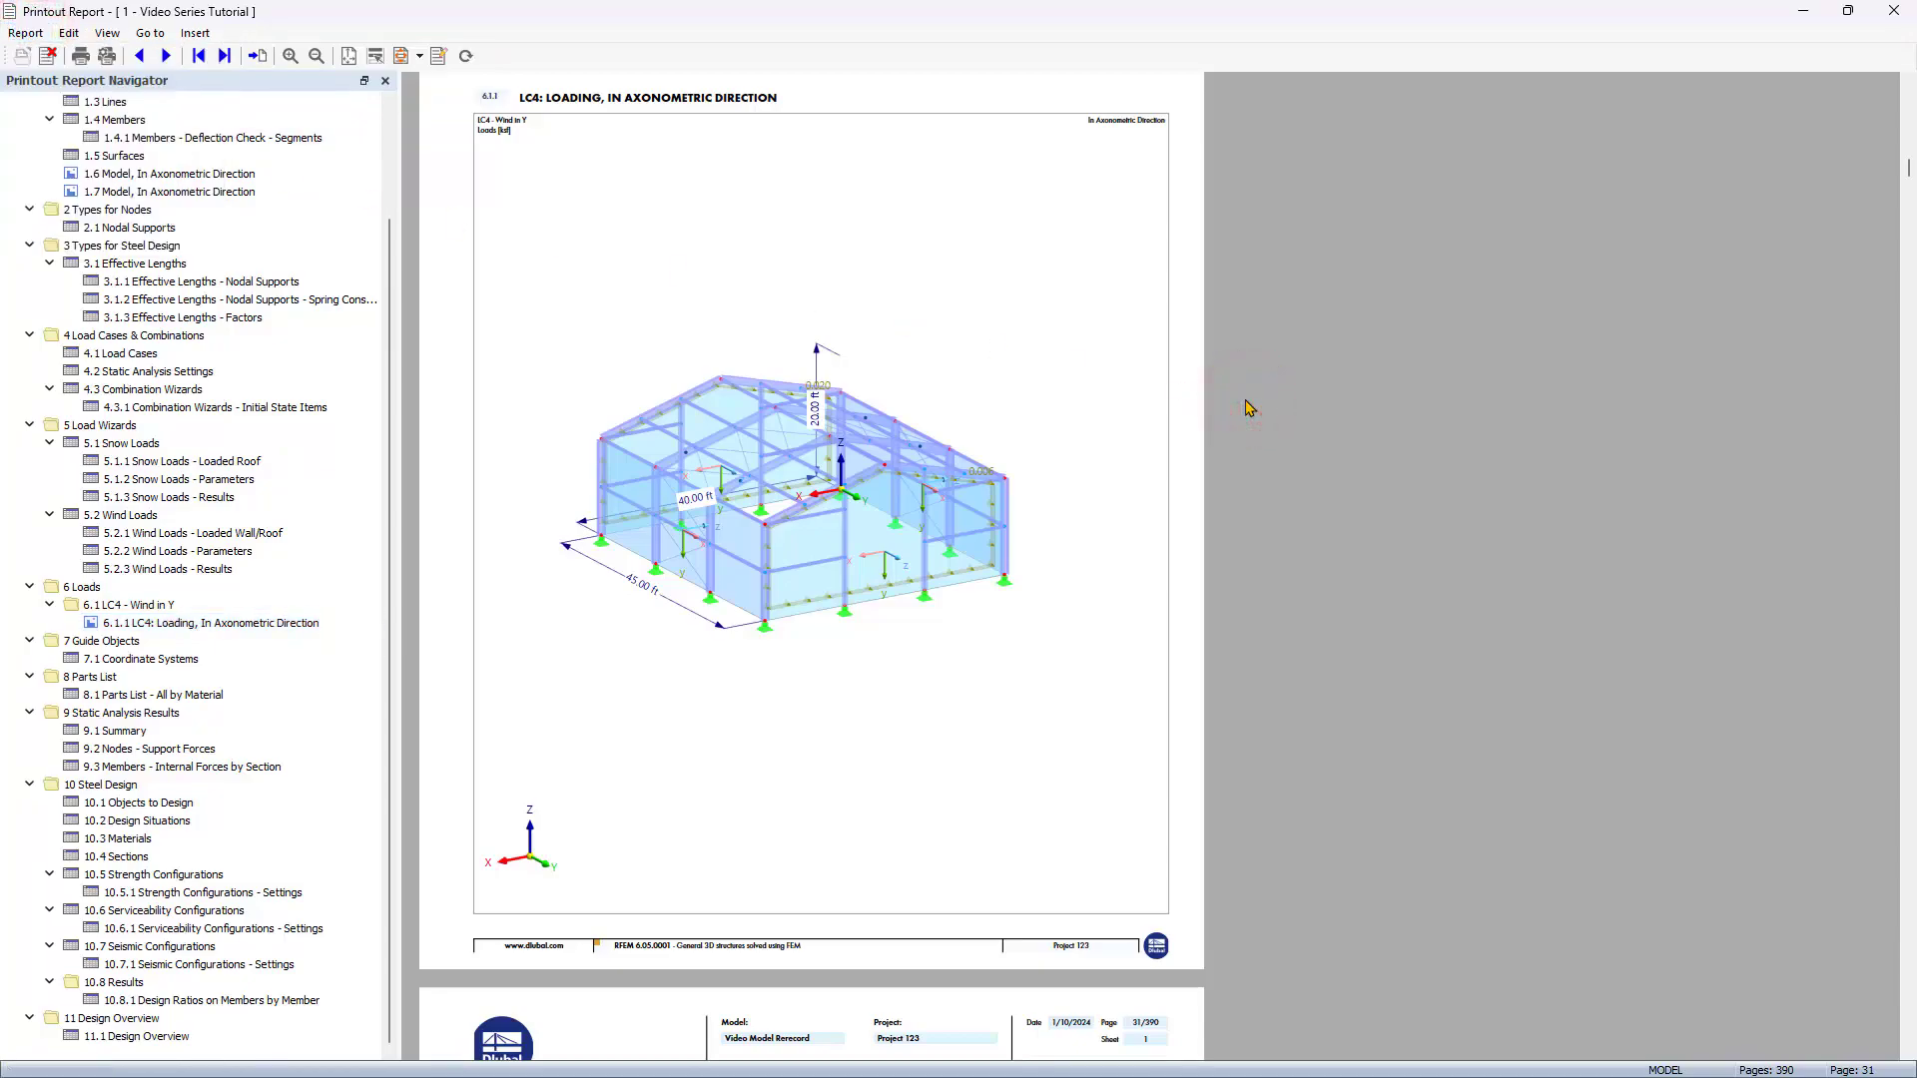